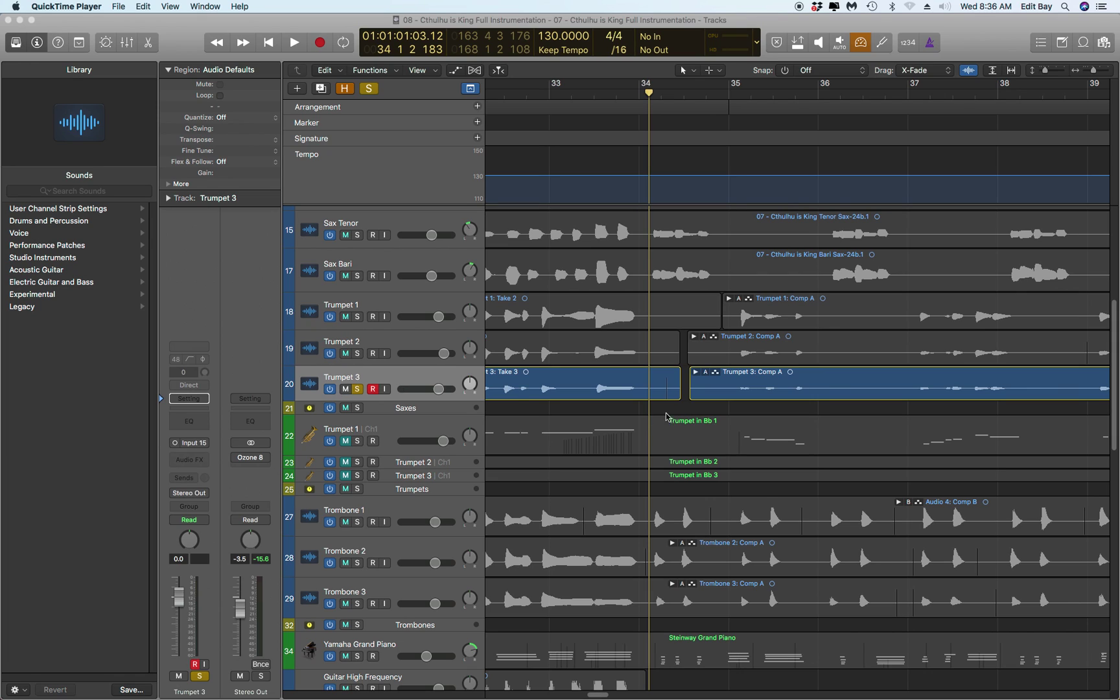
# Bring the 'Cthulhu is King Full Instrumentation' Logic project in front of QuickTime Player
pyautogui.click(822, 26)
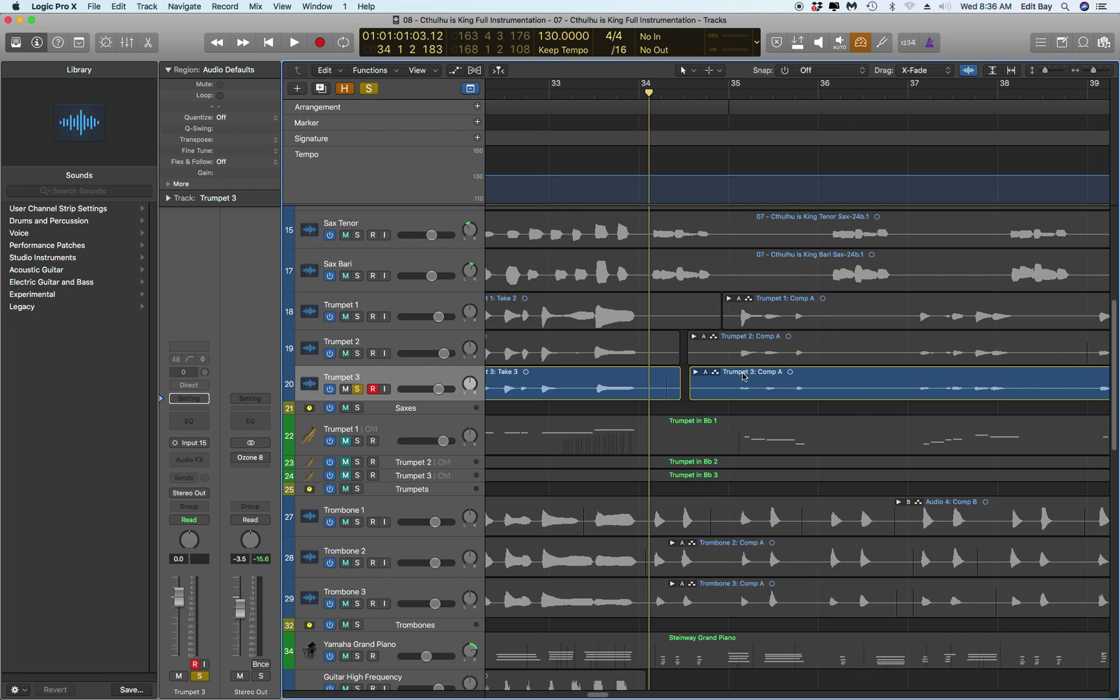
# Expand the Trumpet 3 take folder to show Take 1 and Take 2, and place the playhead before bar 35
pyautogui.click(696, 372)
pyautogui.scroll(-3, 814, 450)
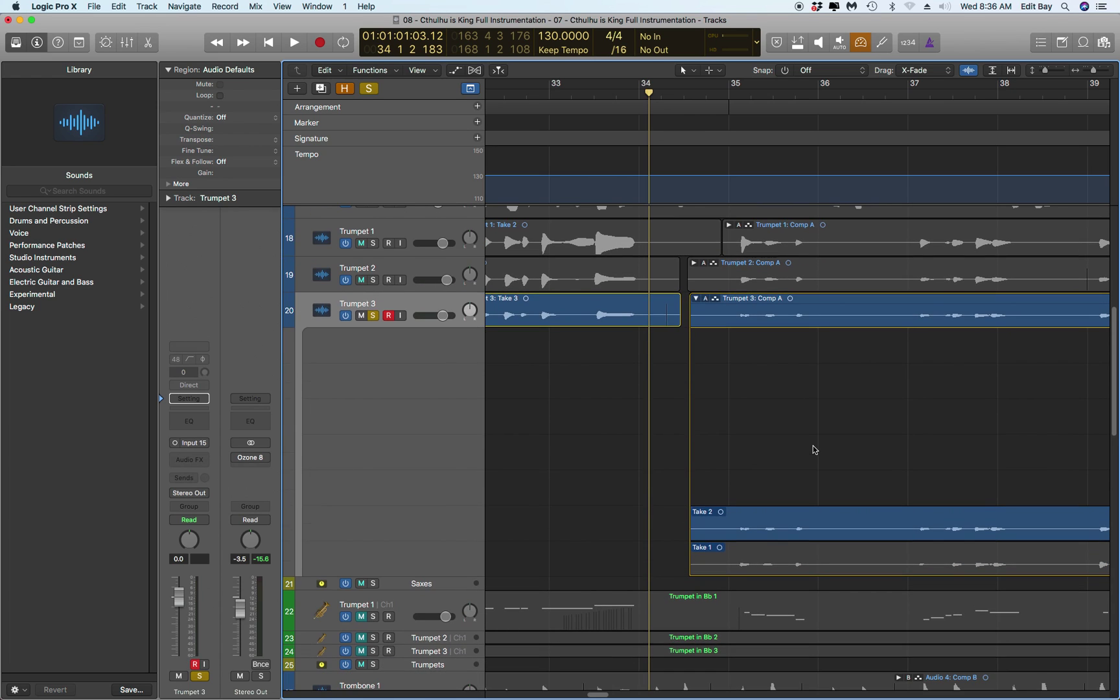
pyautogui.hscroll(5, 796, 428)
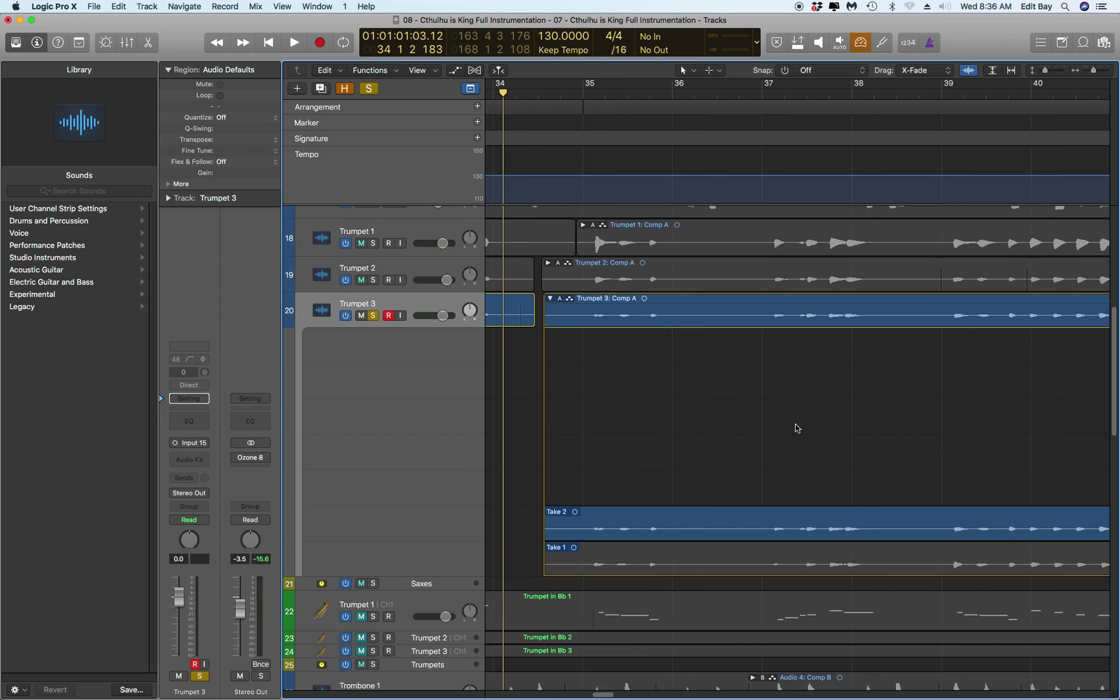
pyautogui.click(550, 299)
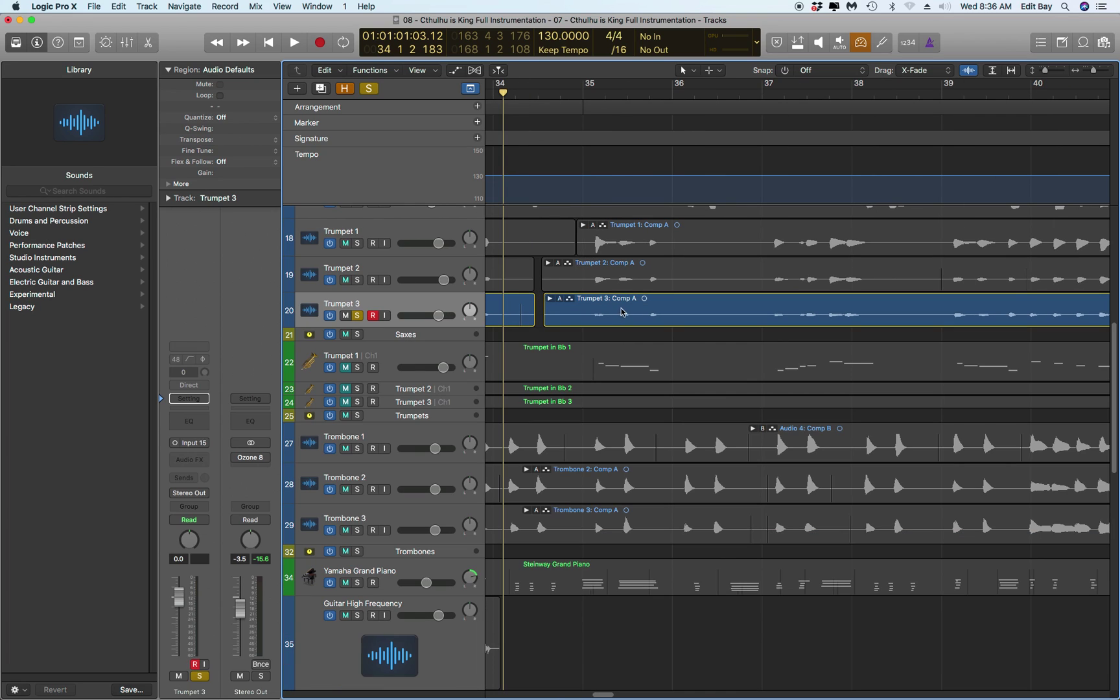
pyautogui.click(550, 299)
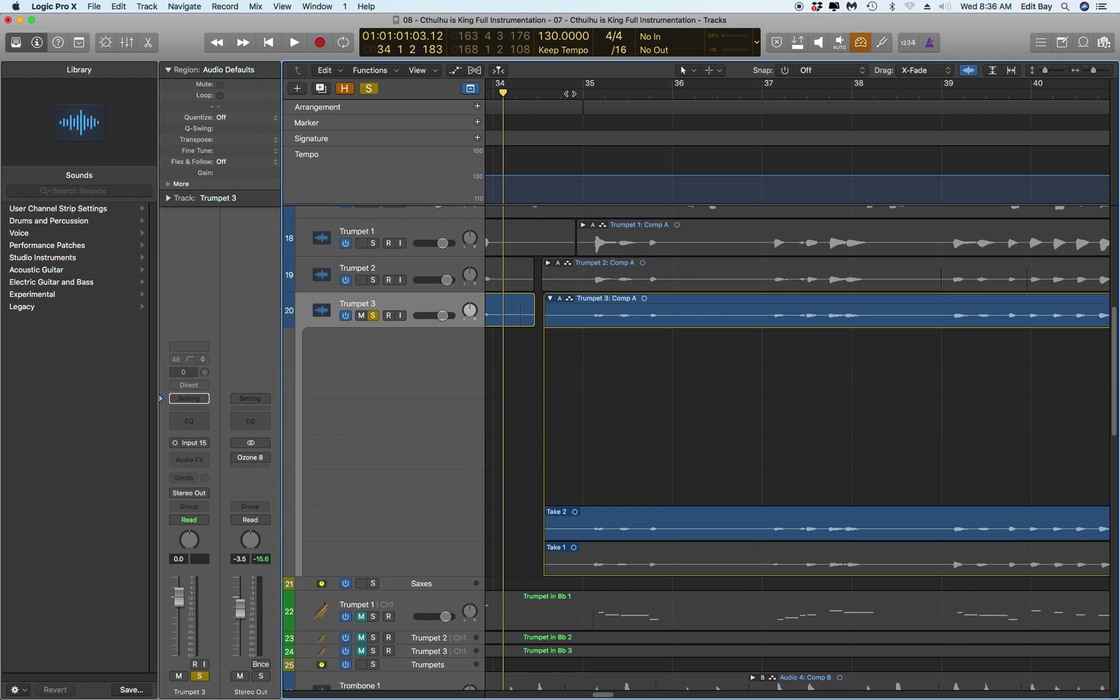
pyautogui.click(570, 93)
pyautogui.hscroll(3, 749, 243)
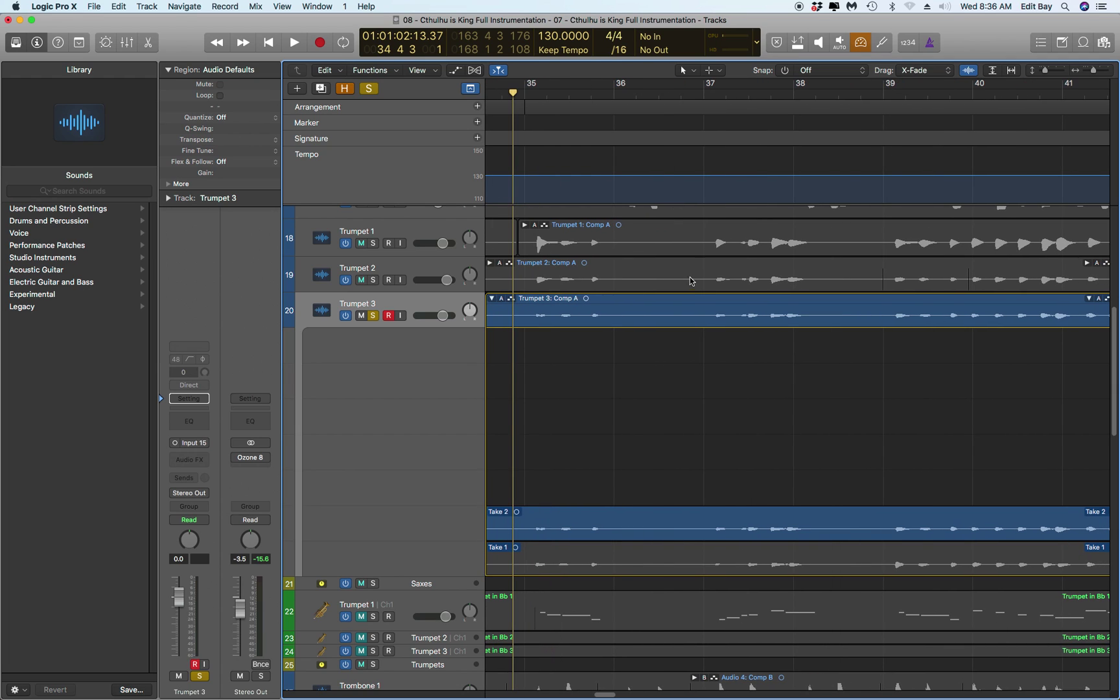
pyautogui.press('super+s')
pyautogui.press('space')
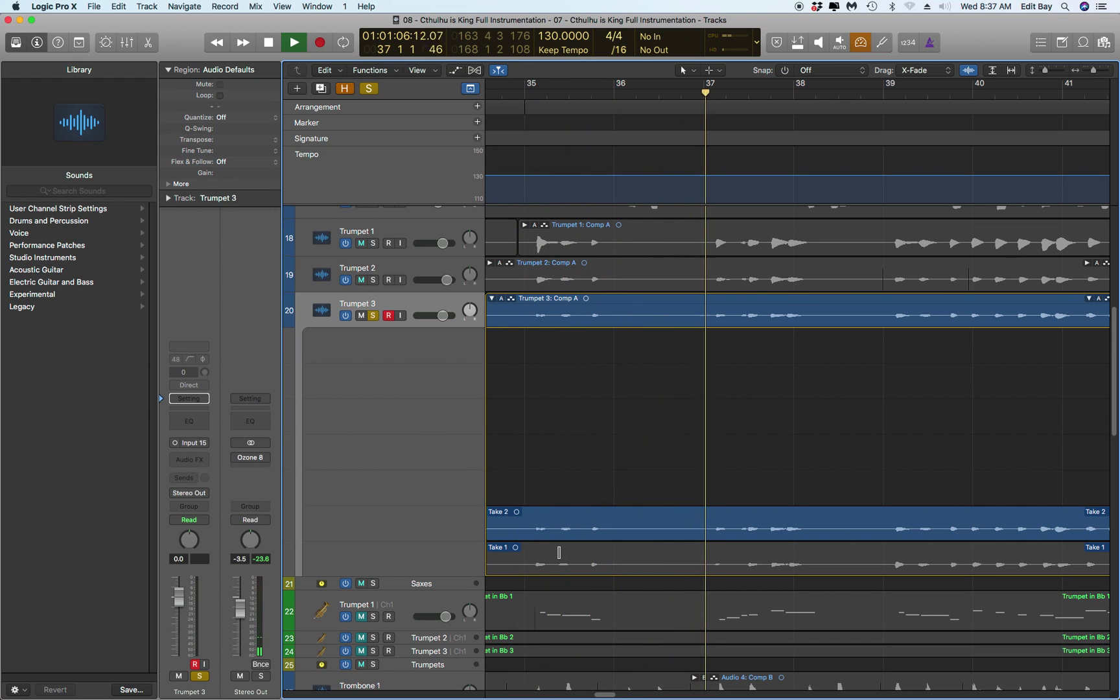
pyautogui.press('space')
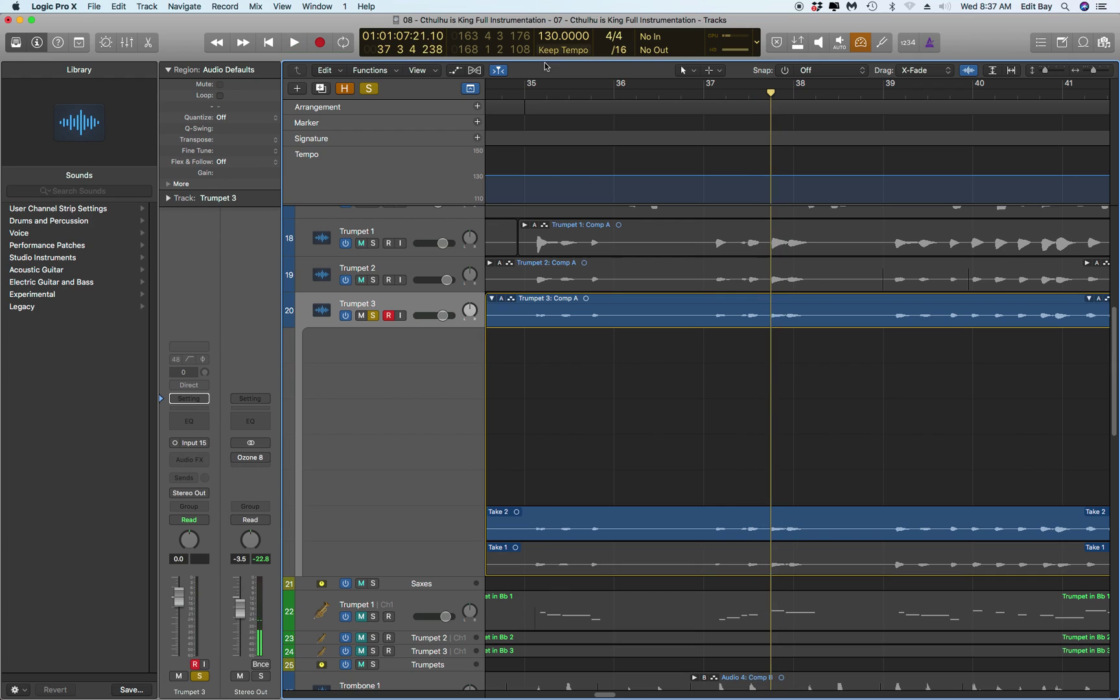
pyautogui.click(512, 92)
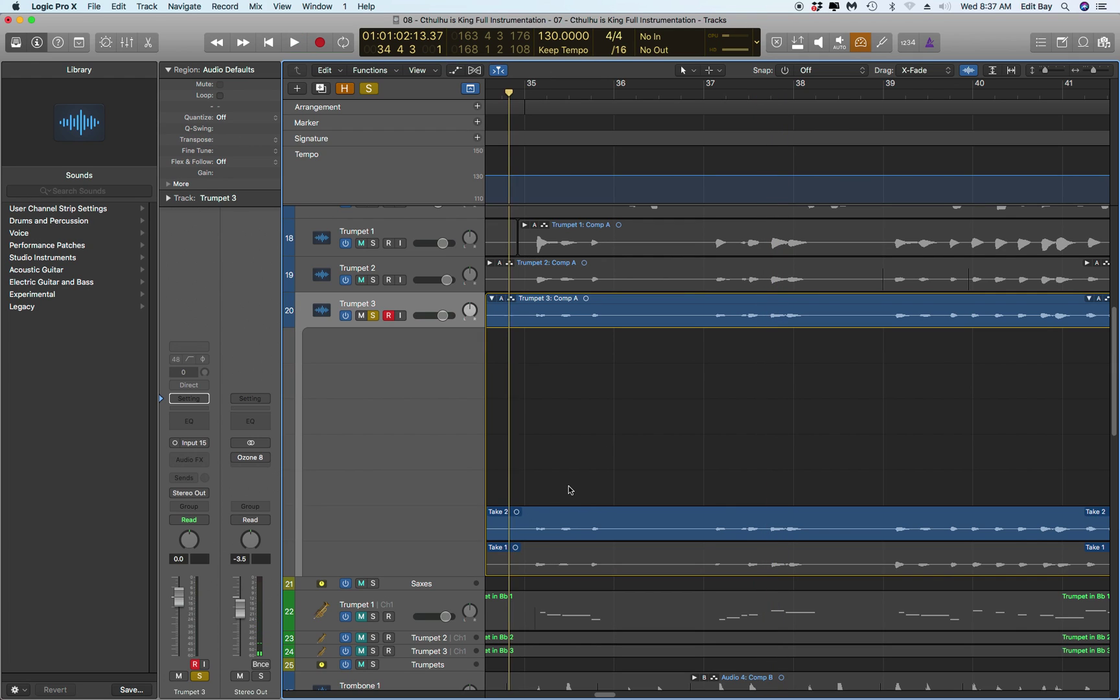
pyautogui.press('space')
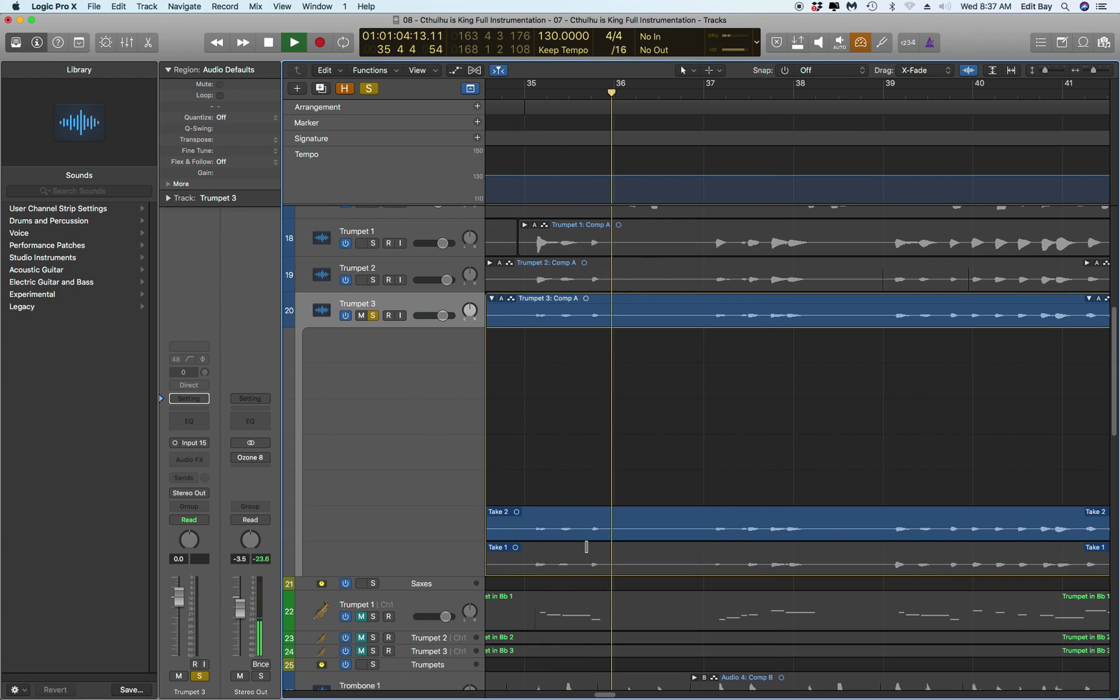
pyautogui.press('space')
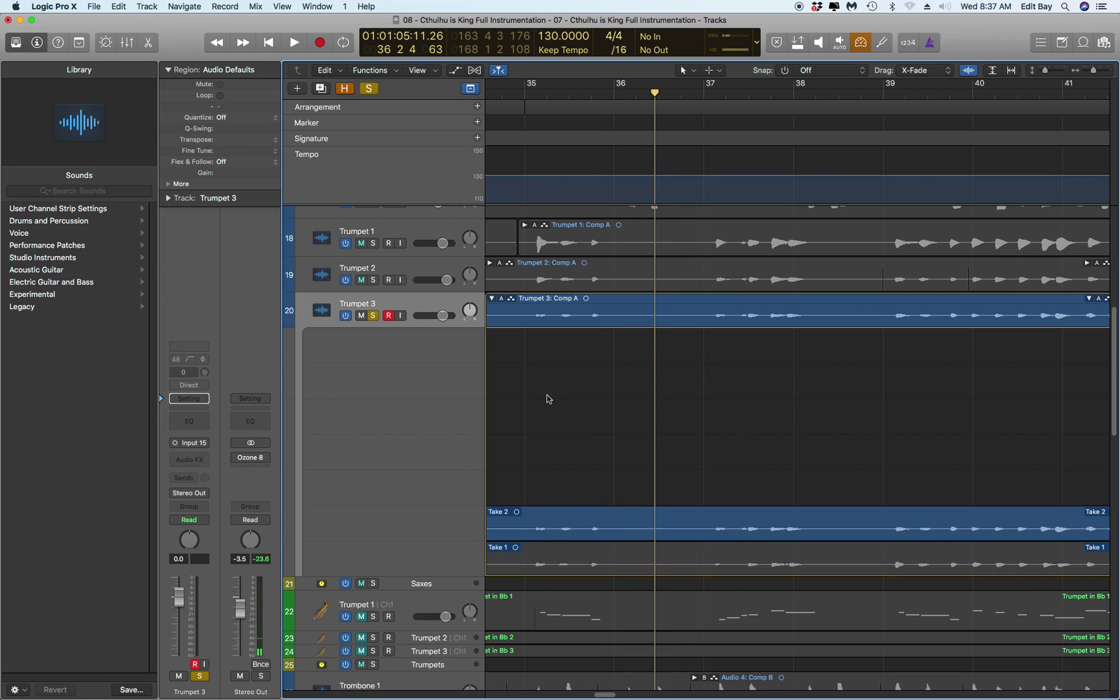
pyautogui.click(513, 99)
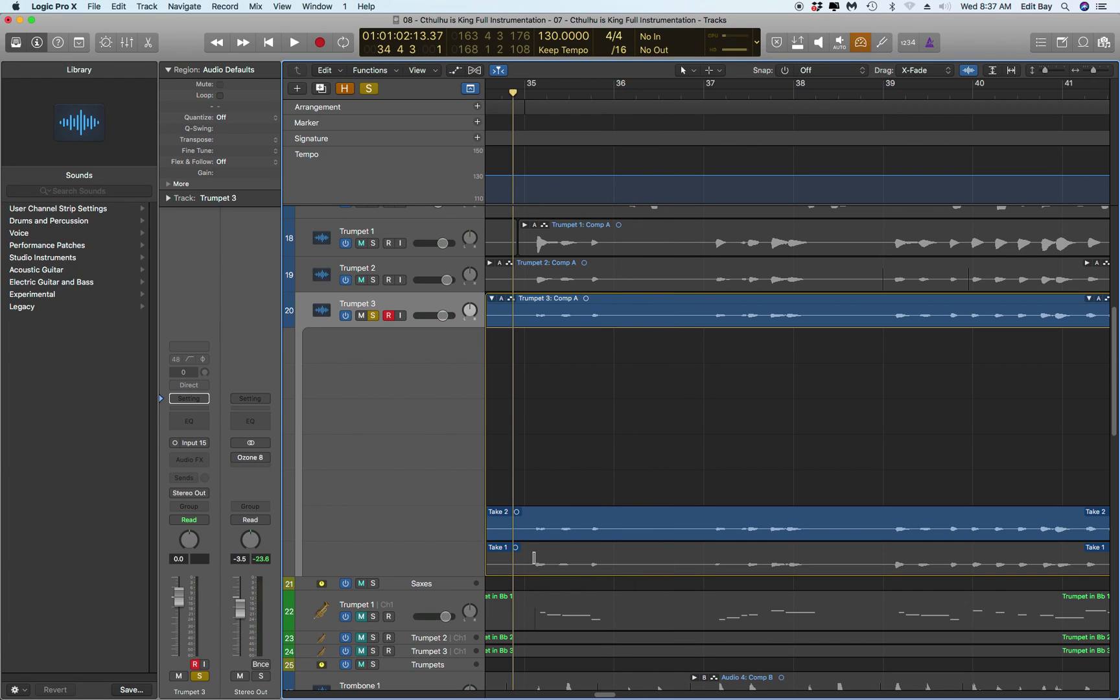
pyautogui.press('space')
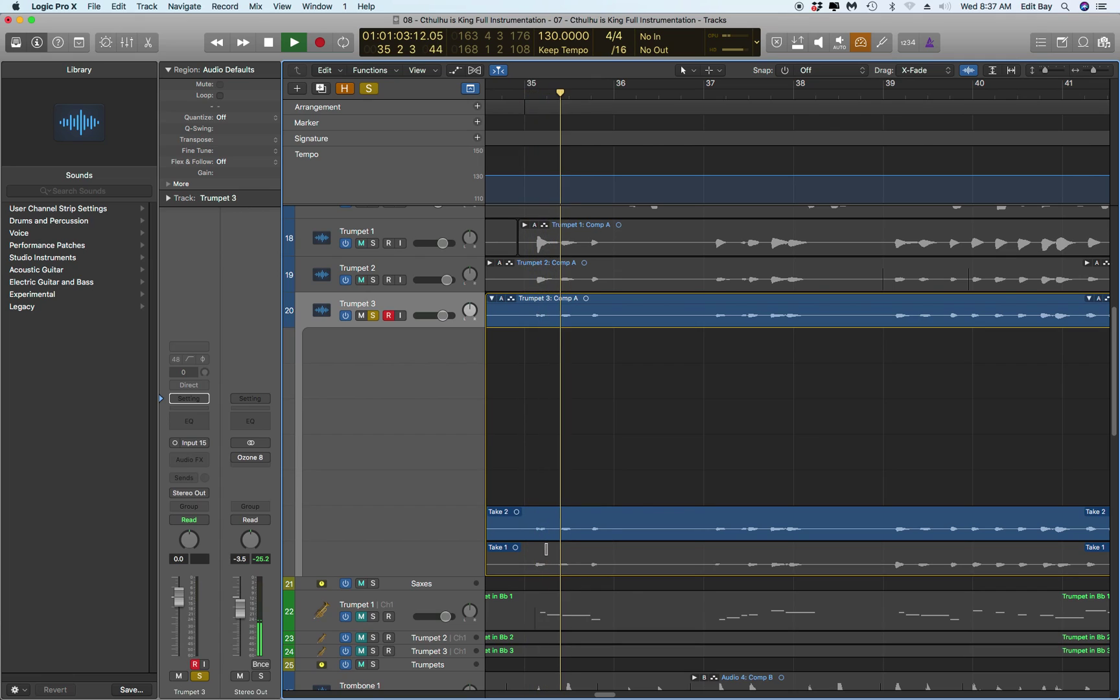
pyautogui.press('space')
# Comp bars 35–36 of Trumpet 3 from Take 1 and audition the result
pyautogui.moveTo(527, 564); pyautogui.dragTo(617, 568)
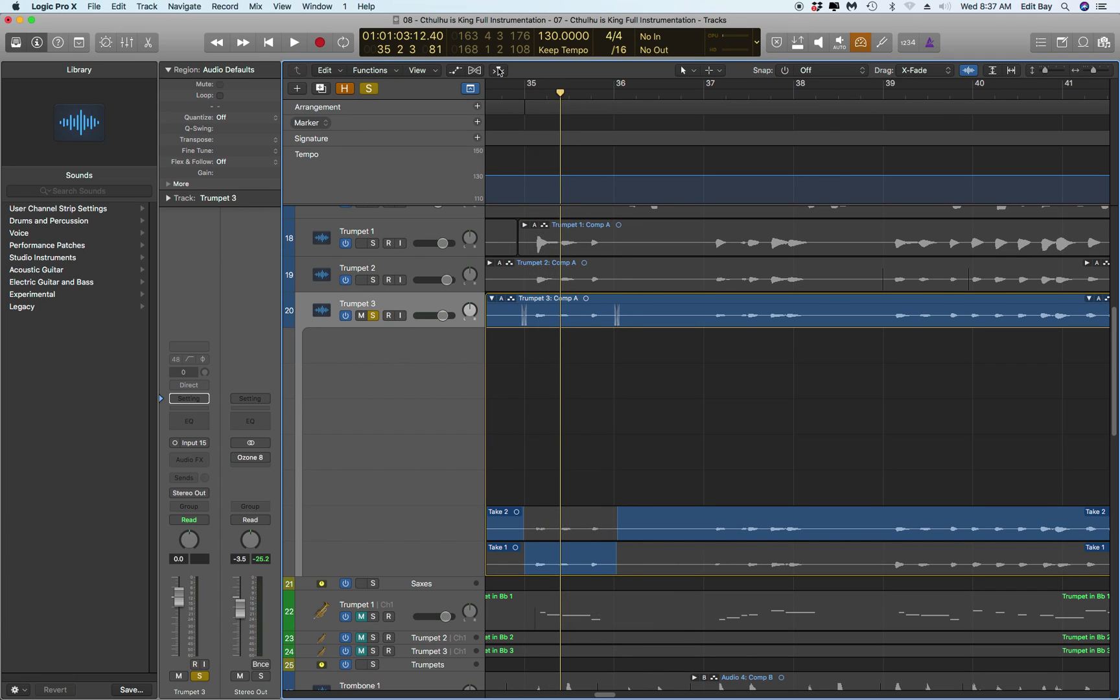
pyautogui.press('space')
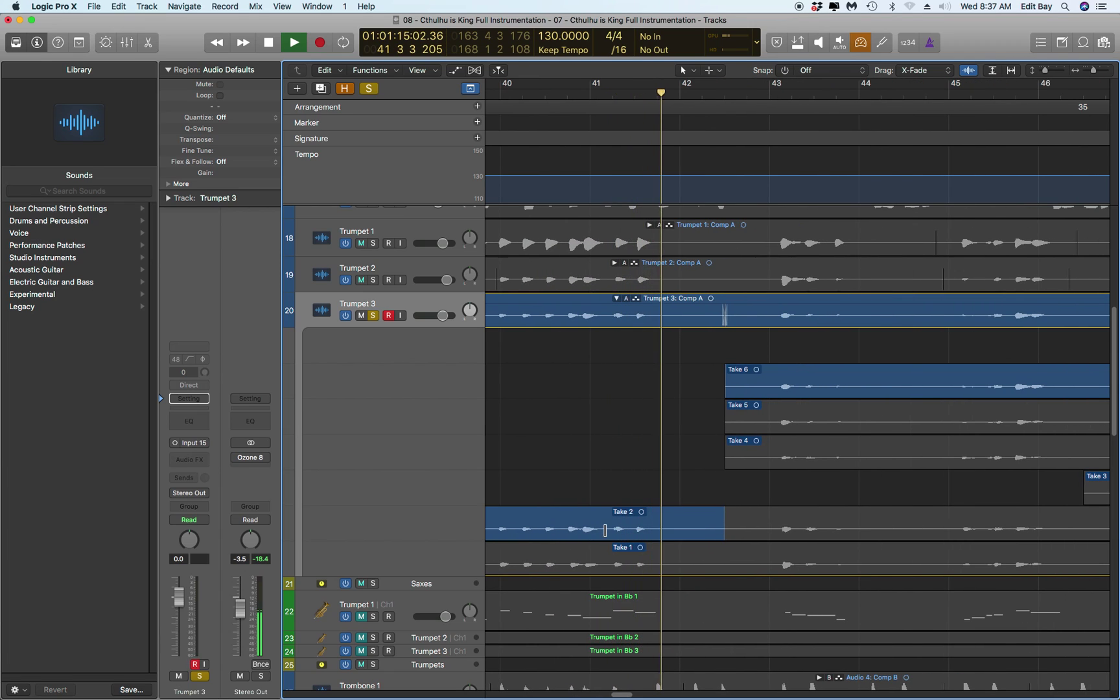
pyautogui.press('space')
# Use Take 1 for the phrase around bars 41–42, fine-tune its start, and replay from bar 40.4
pyautogui.moveTo(609, 564); pyautogui.dragTo(743, 565)
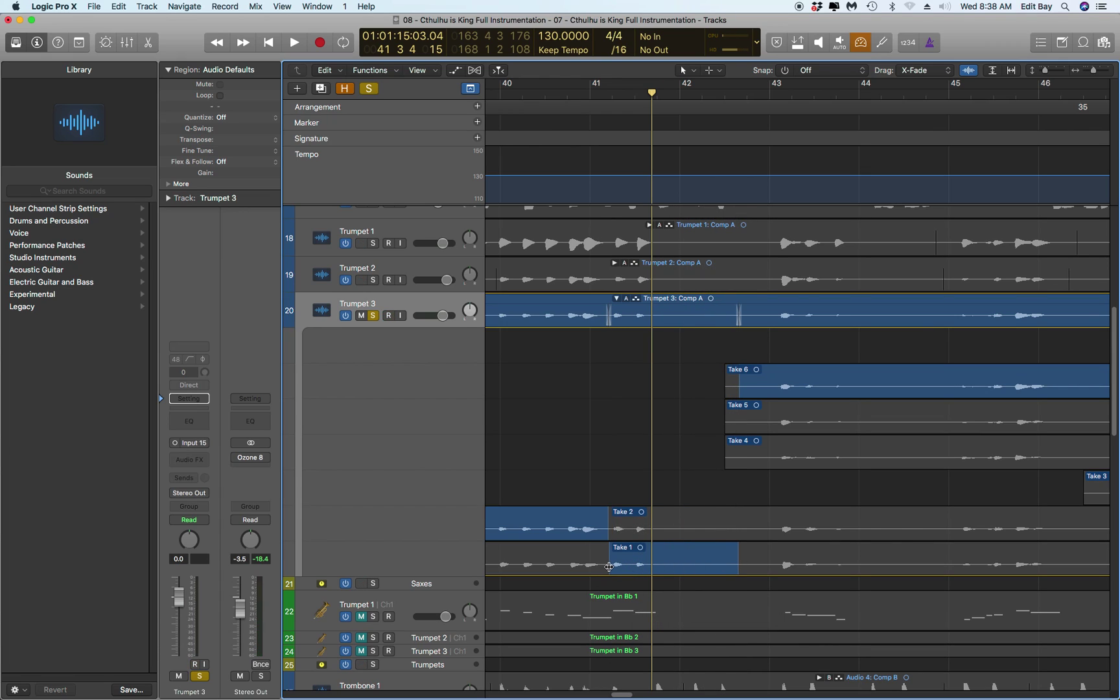
pyautogui.moveTo(610, 565); pyautogui.dragTo(611, 573)
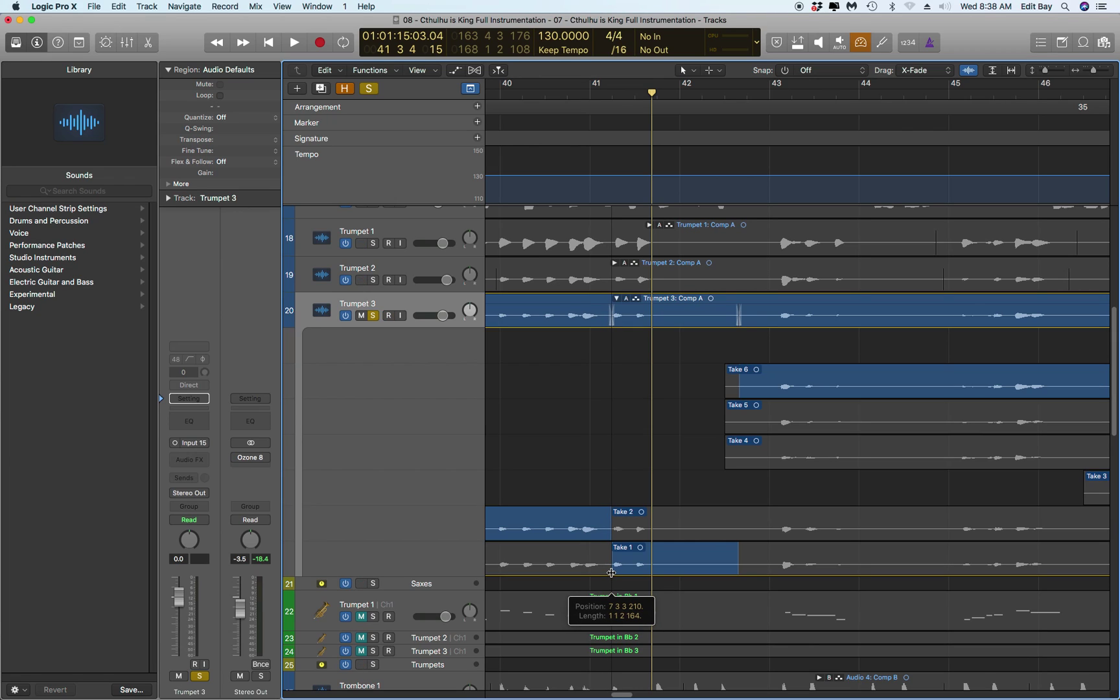
pyautogui.moveTo(611, 573); pyautogui.dragTo(612, 575)
pyautogui.click(565, 85)
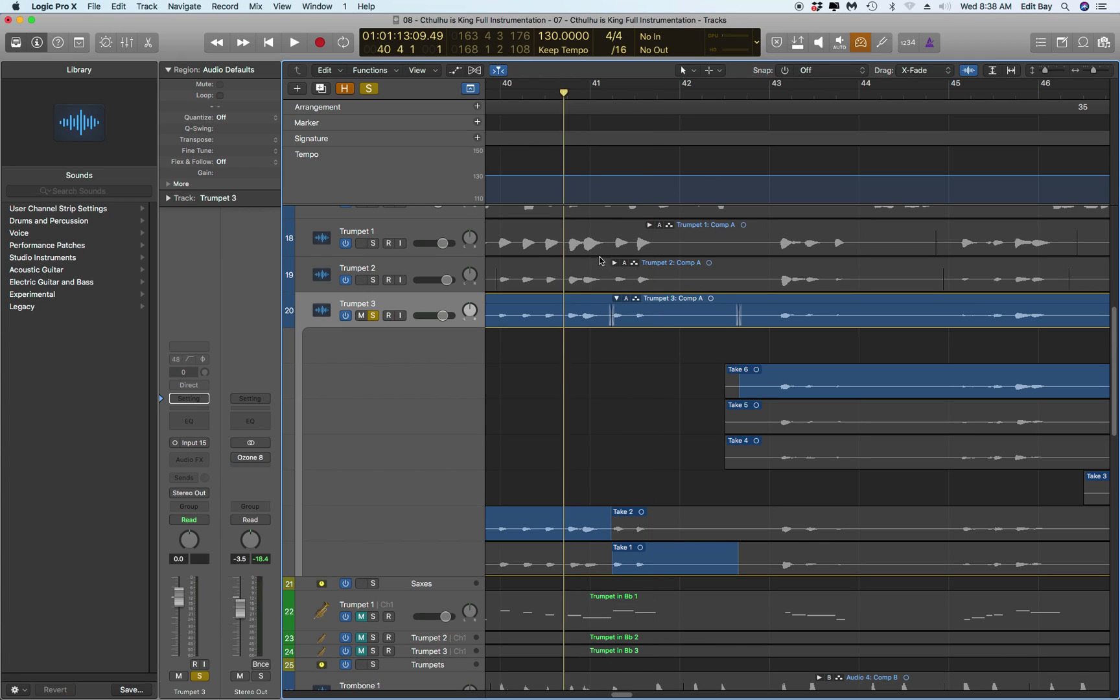
pyautogui.press('space')
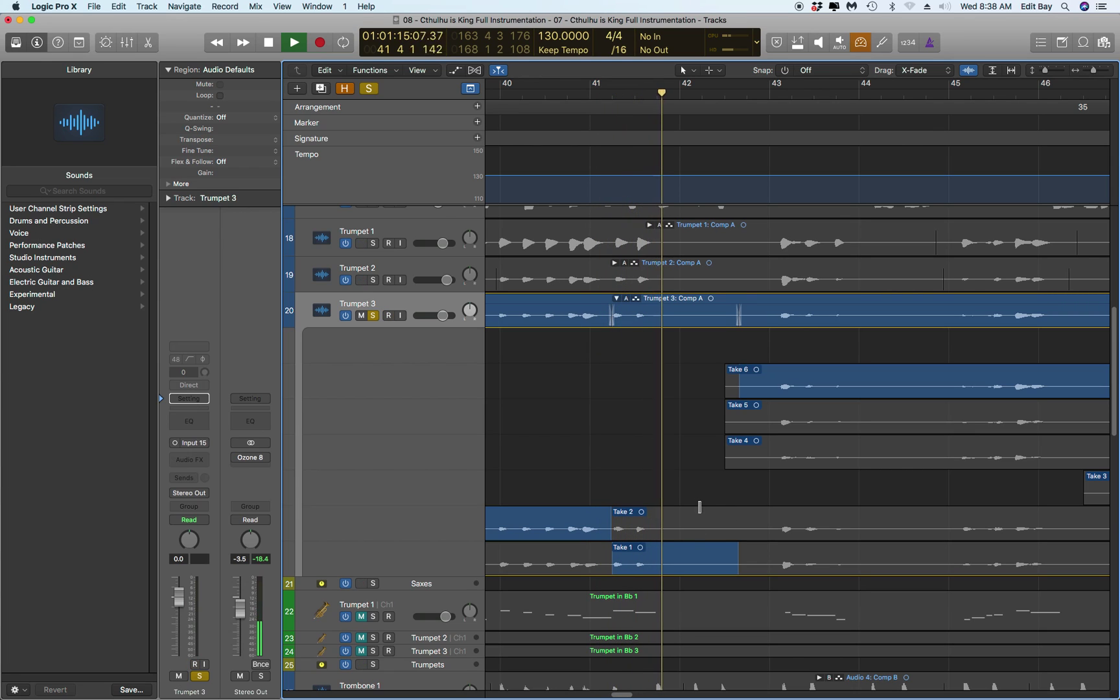
# Start the Take 6 comp section just past bar 43 and audition the change
pyautogui.hscroll(5, 699, 507)
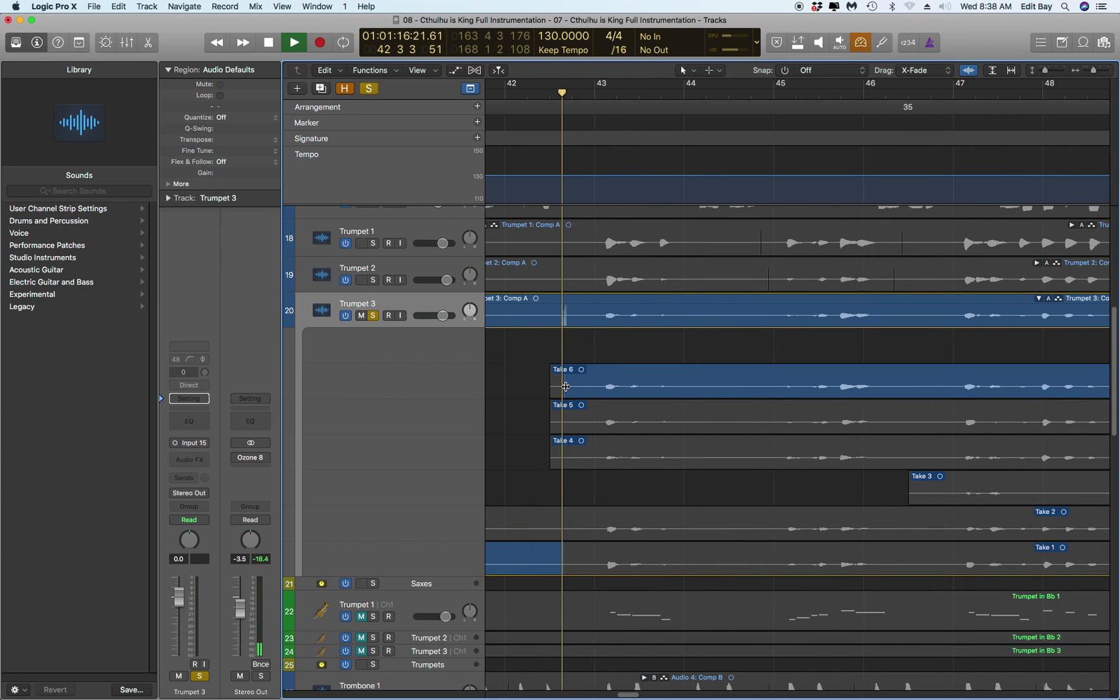
pyautogui.press('space')
pyautogui.moveTo(566, 387); pyautogui.dragTo(604, 396)
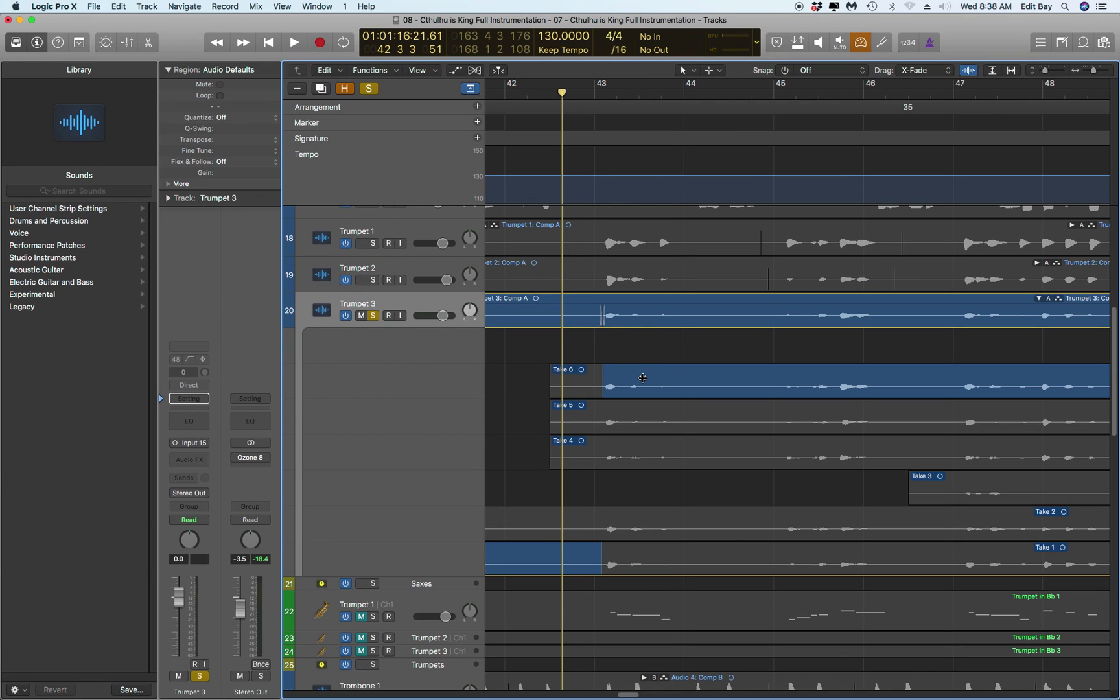
pyautogui.press('space')
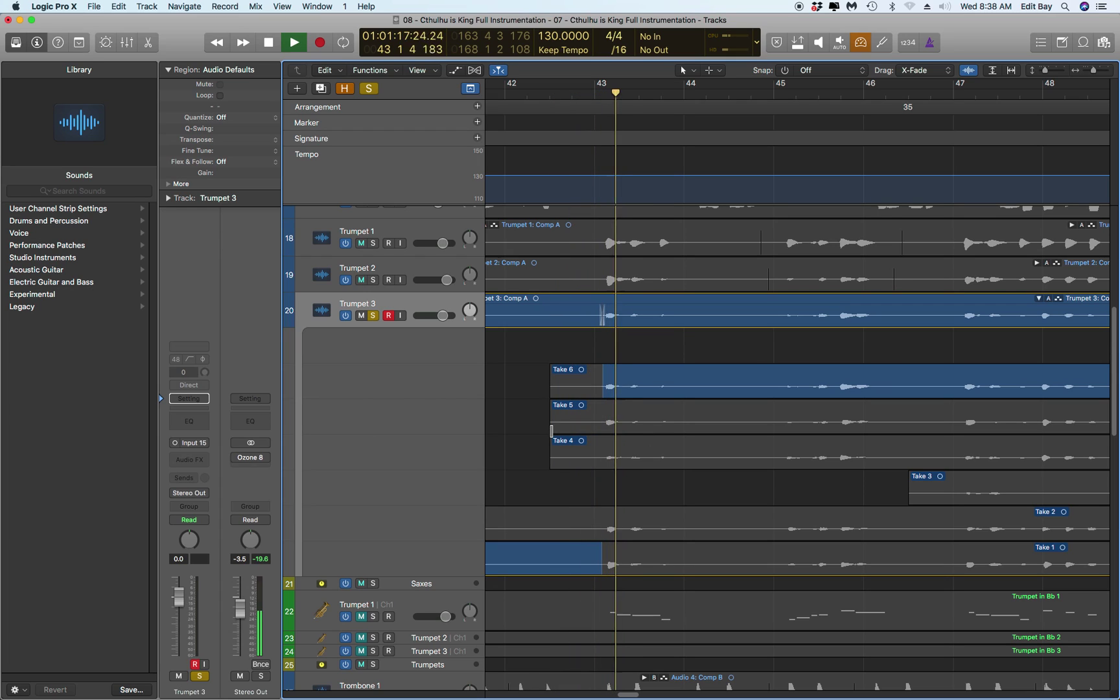
pyautogui.hscroll(1, 597, 431)
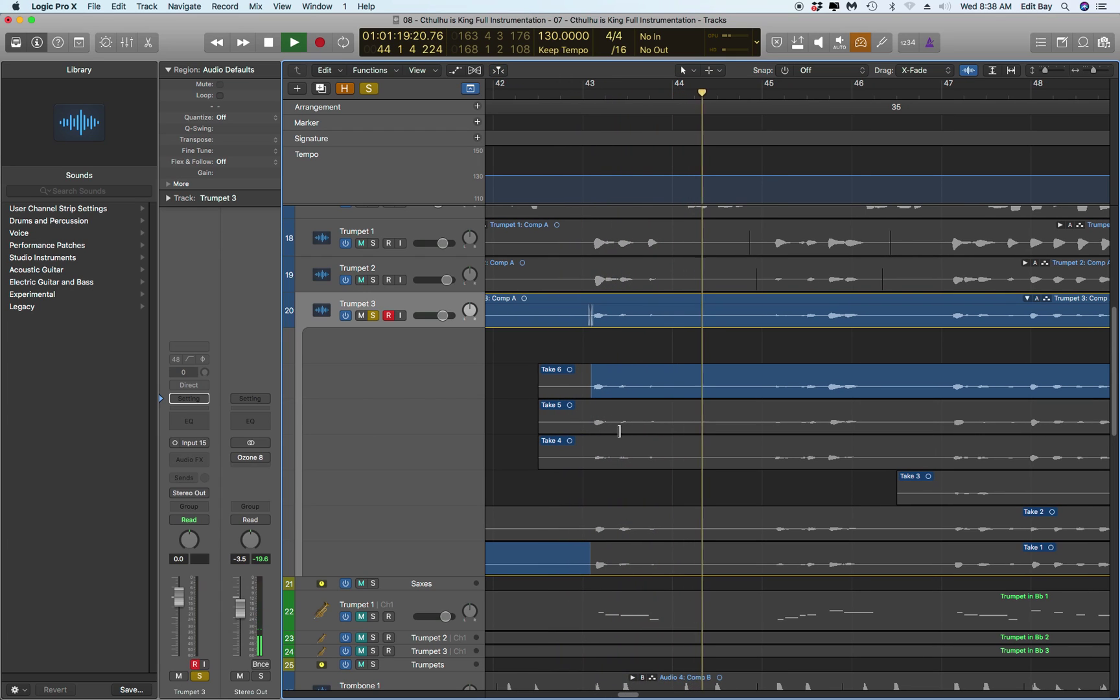
# Comp the phrase after bar 43 from Take 5 and extend that section further right
pyautogui.press('space')
pyautogui.moveTo(590, 423); pyautogui.dragTo(691, 423)
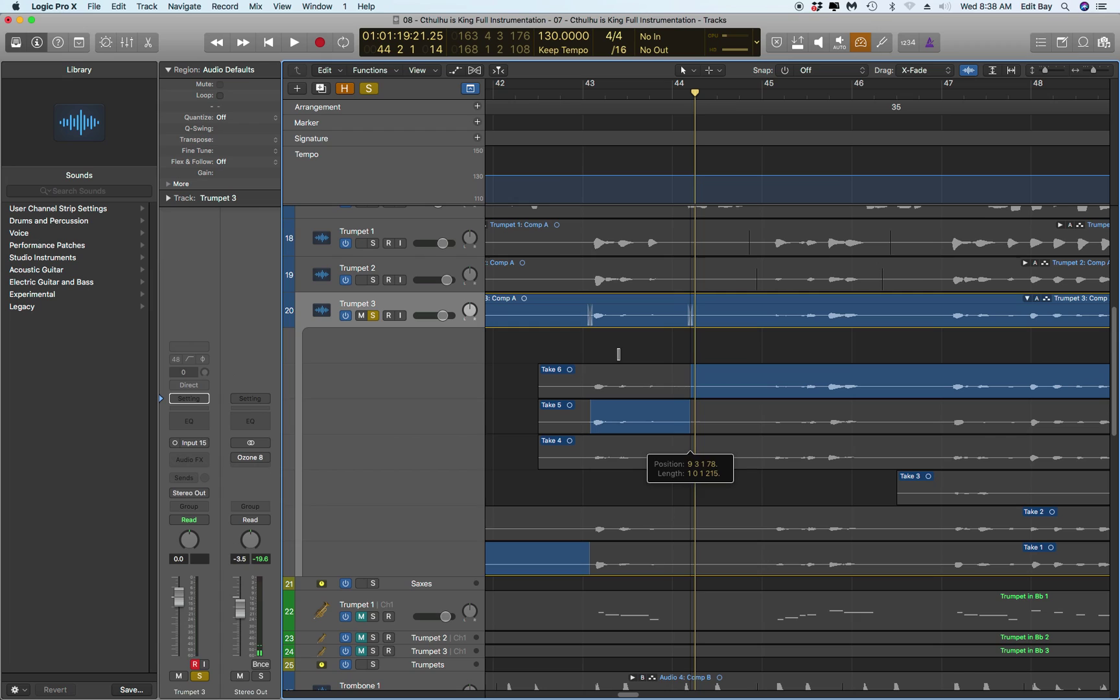
pyautogui.doubleClick(563, 96)
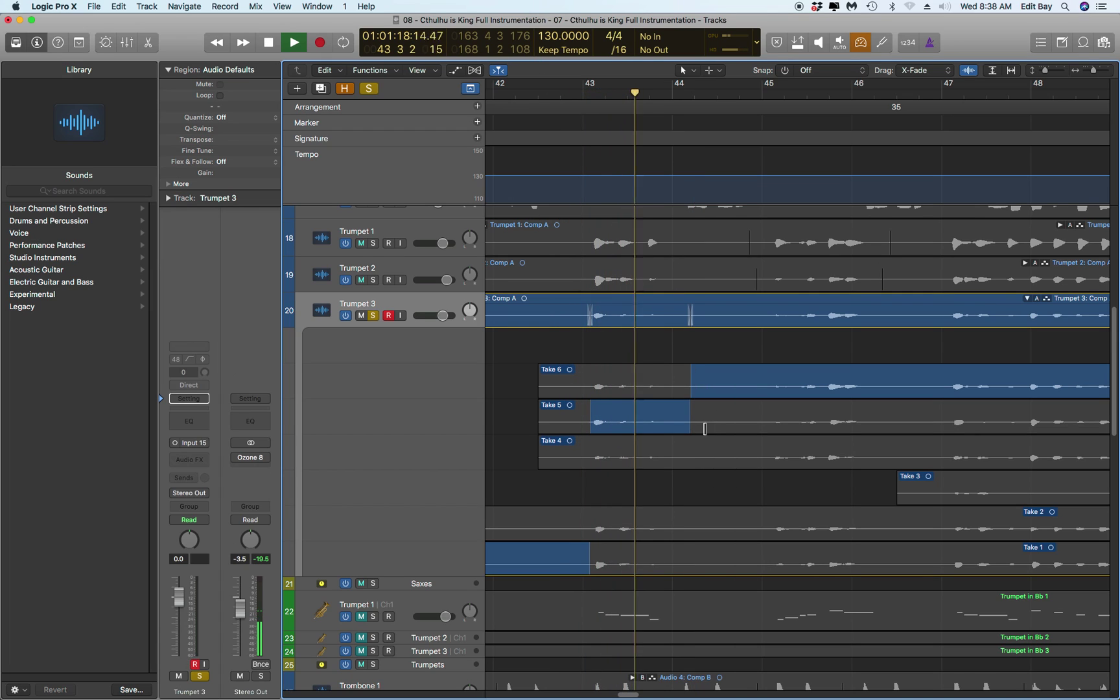
pyautogui.press('space')
pyautogui.moveTo(691, 423); pyautogui.dragTo(768, 418)
# Try Takes 4, 5 and 6 for that section, settling on Take 4 and auditioning from bar 42.9
pyautogui.click(606, 454)
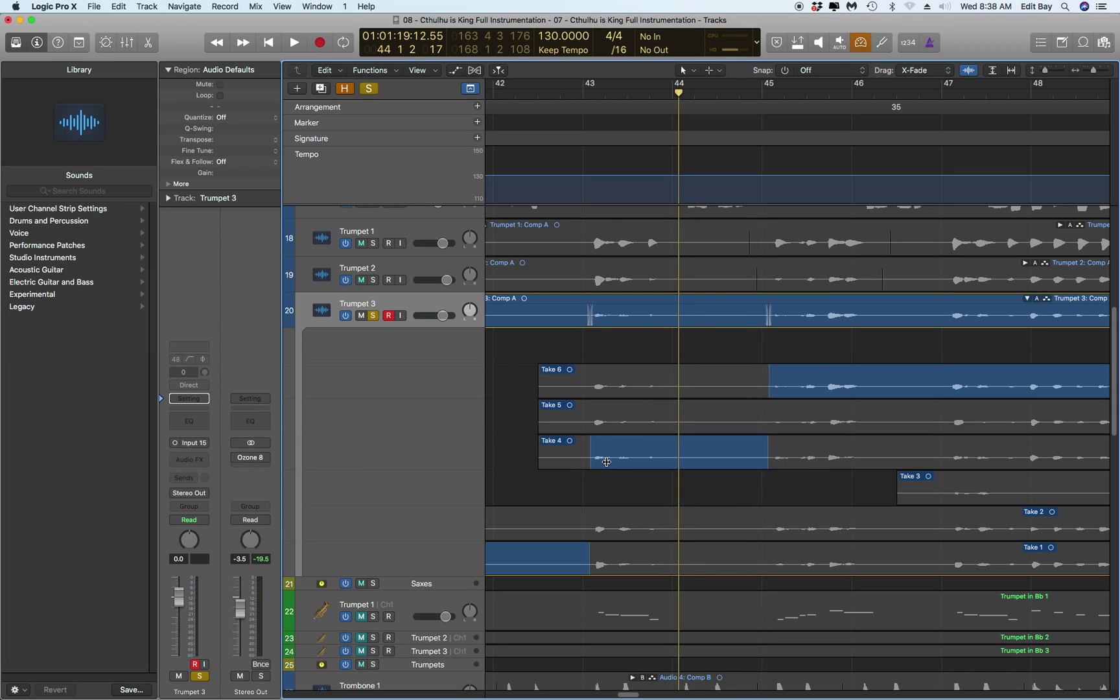
pyautogui.click(655, 428)
pyautogui.click(652, 382)
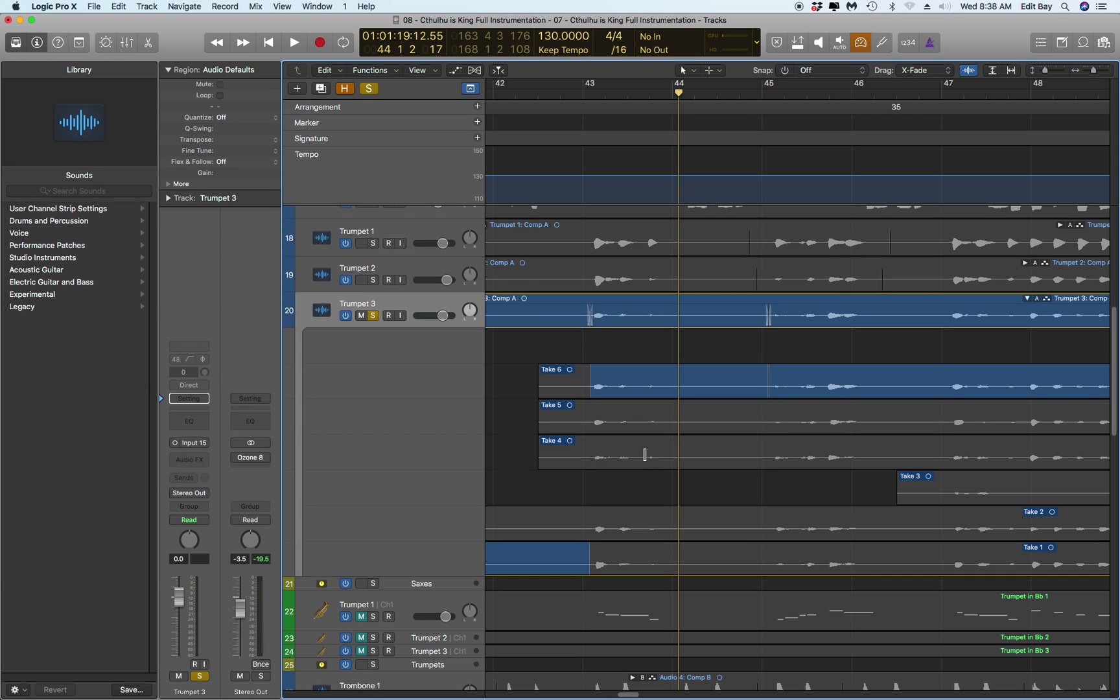
pyautogui.click(644, 454)
pyautogui.click(571, 94)
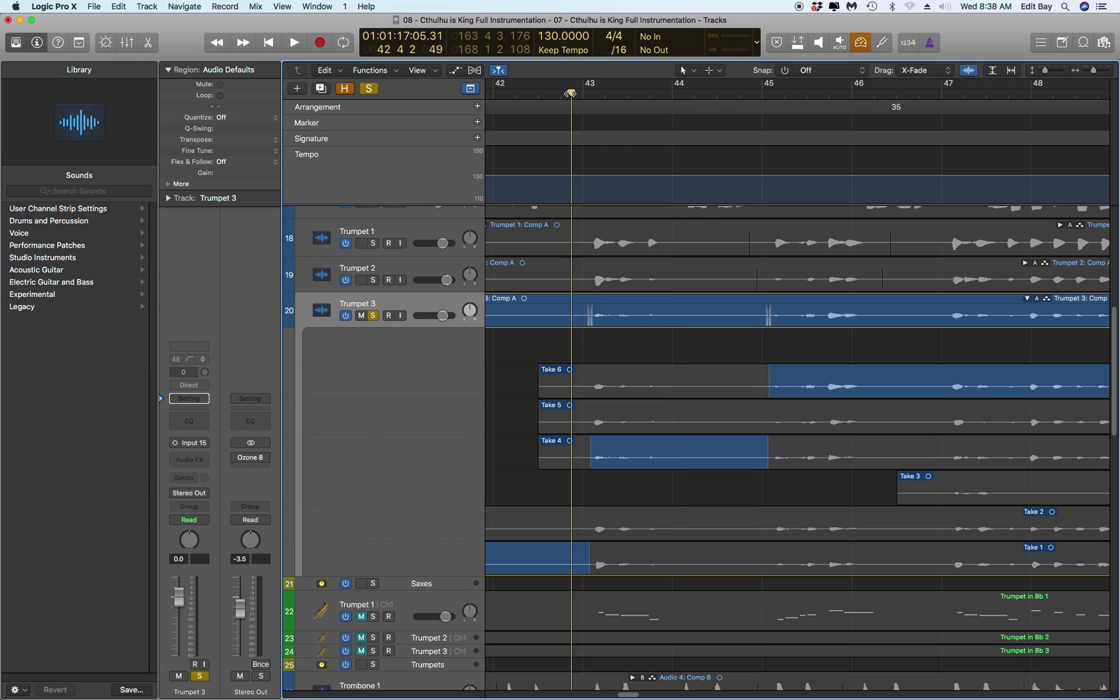
pyautogui.press('space')
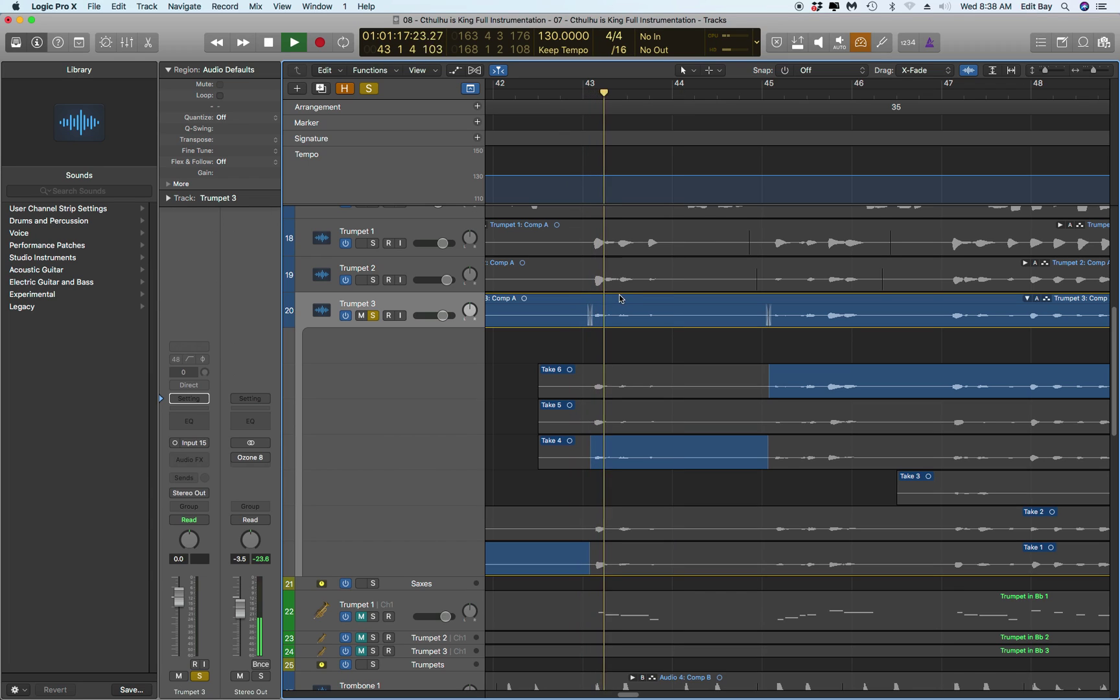
pyautogui.press('space')
# Compare Take 2 for bars 43.5–45, then use Take 6 from bar 43 and play it back
pyautogui.click(621, 525)
pyautogui.click(560, 98)
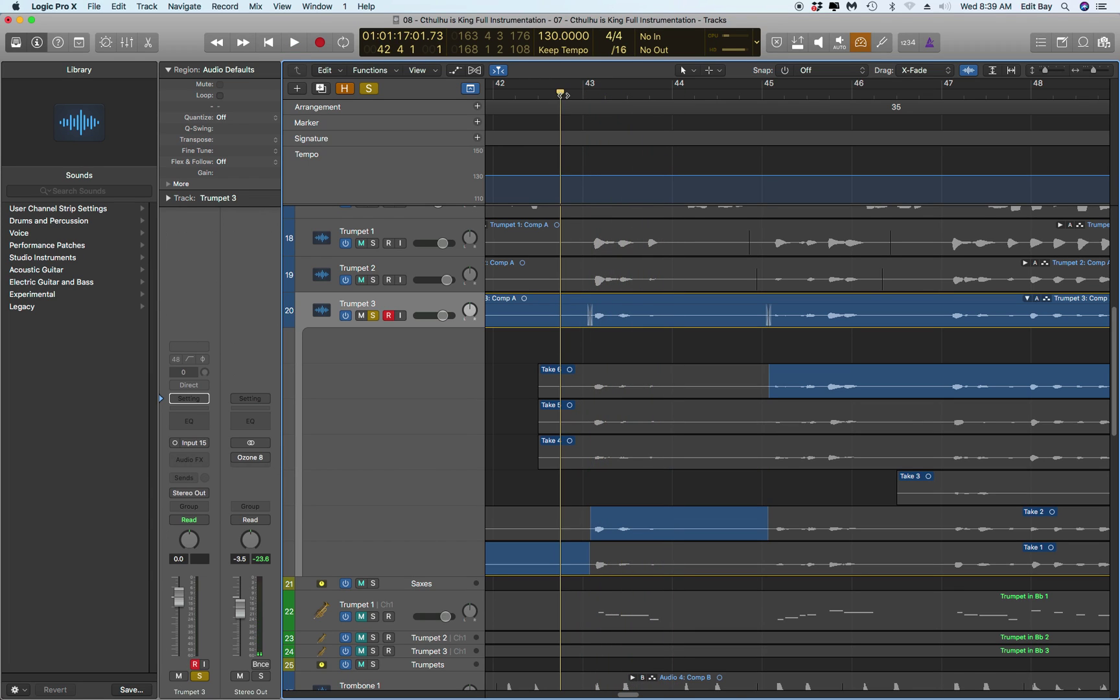
pyautogui.press('space')
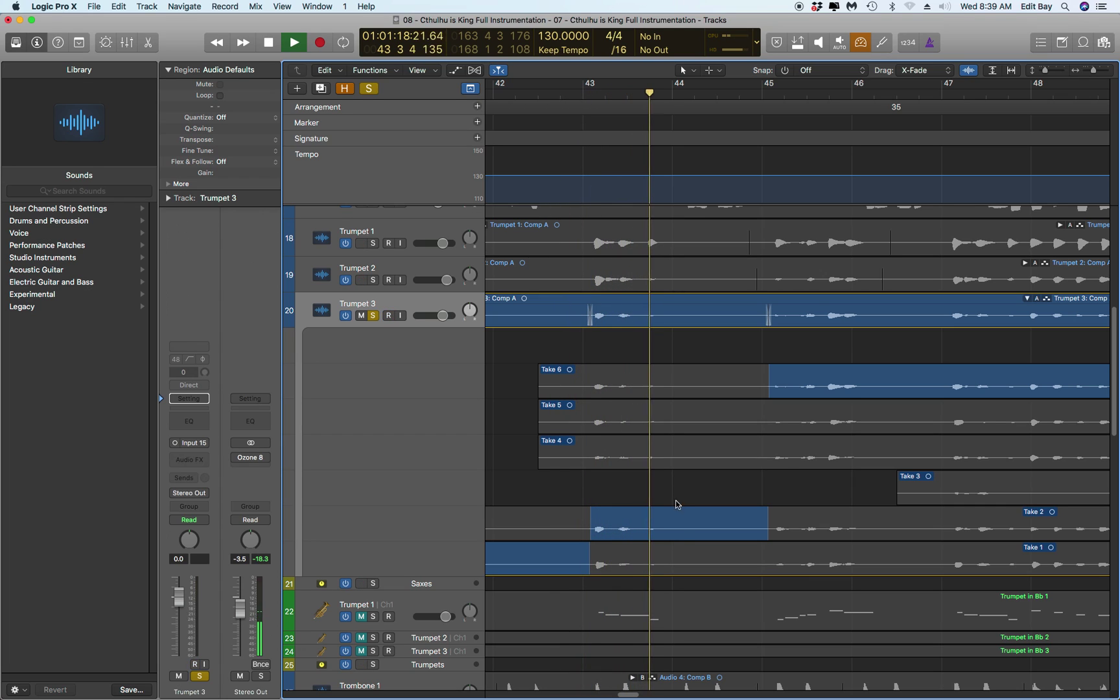
pyautogui.press('space')
pyautogui.click(645, 377)
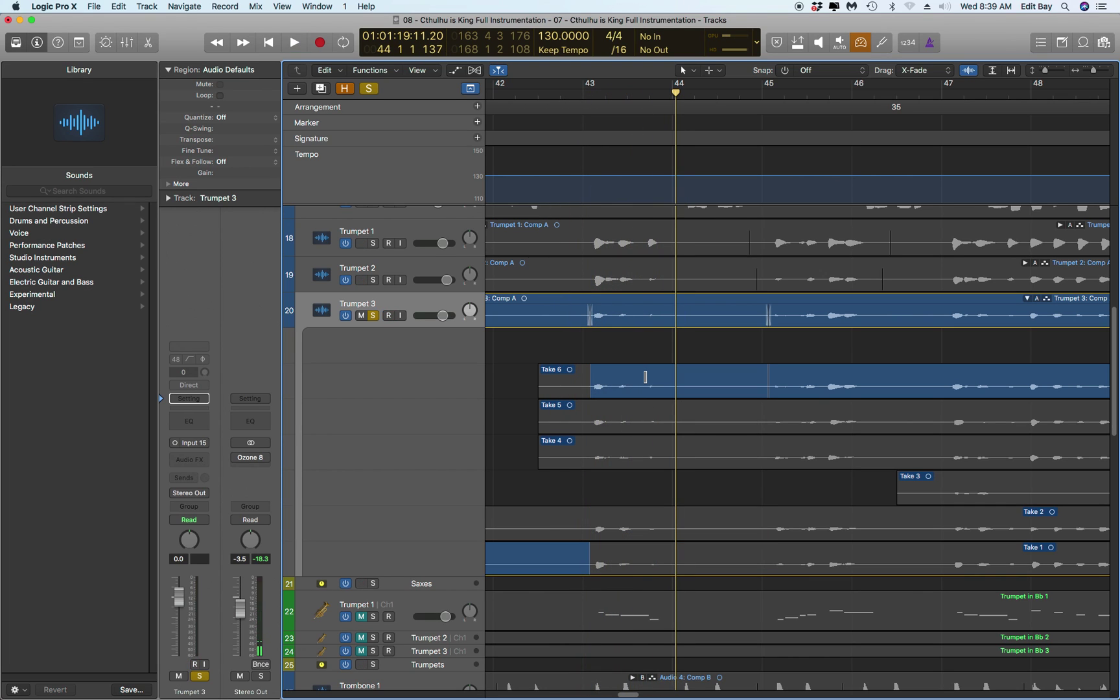
pyautogui.click(574, 94)
pyautogui.press('space')
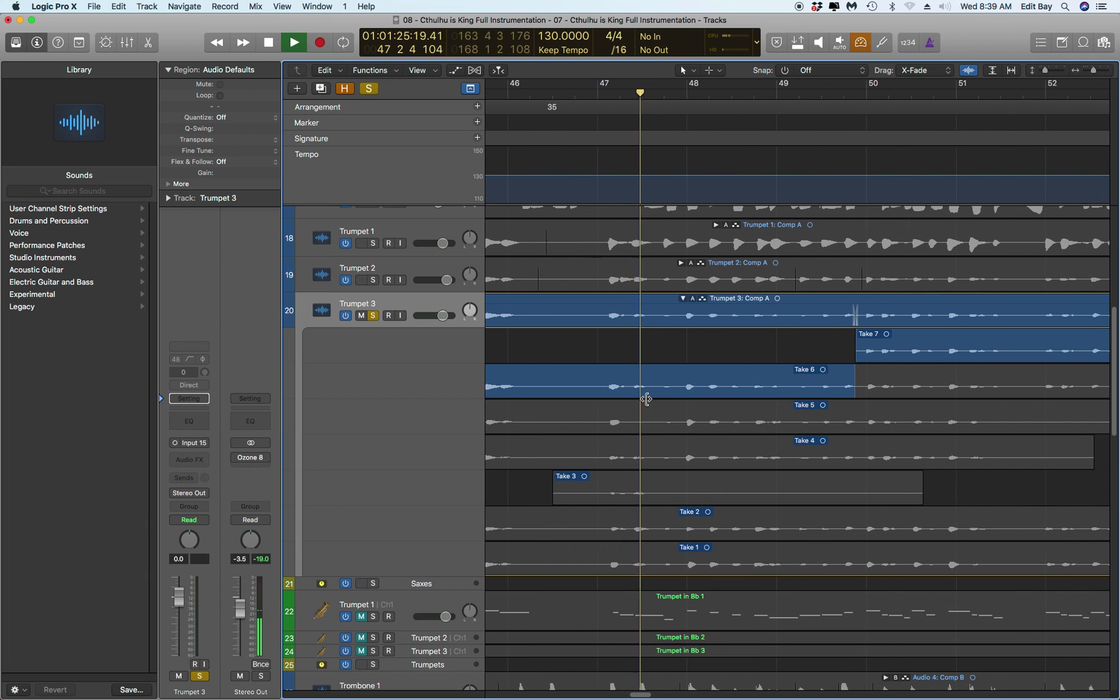
# Audition Take 5 and Take 4 for the short phrase before bar 48, replaying from bar 47
pyautogui.press('space')
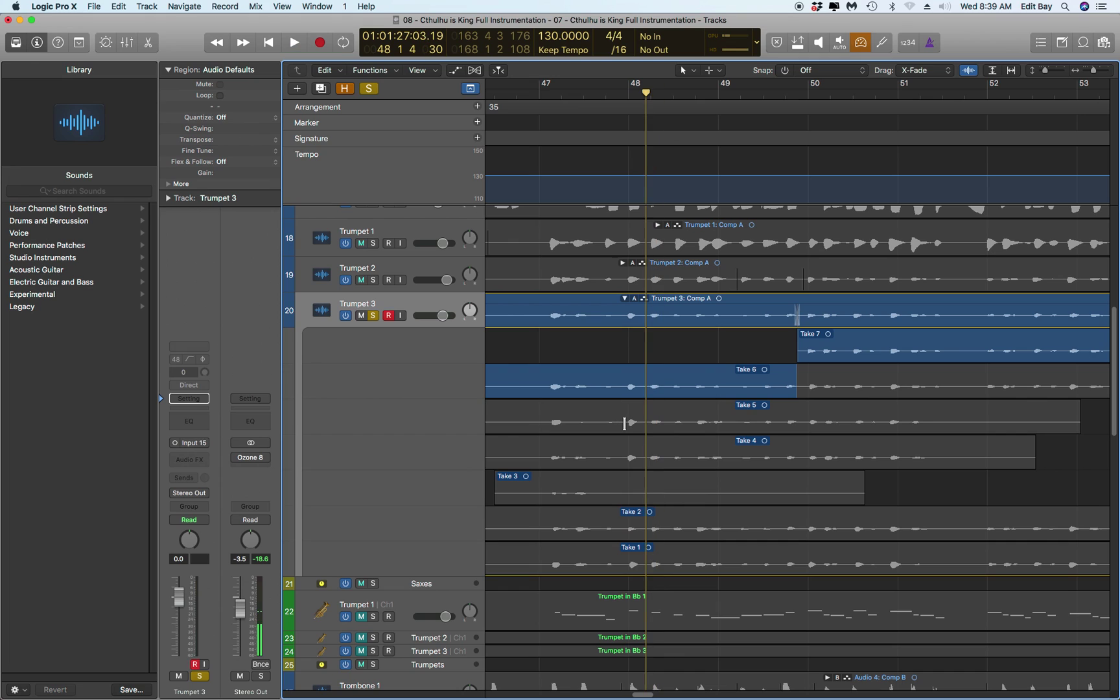
pyautogui.moveTo(625, 423); pyautogui.dragTo(601, 426)
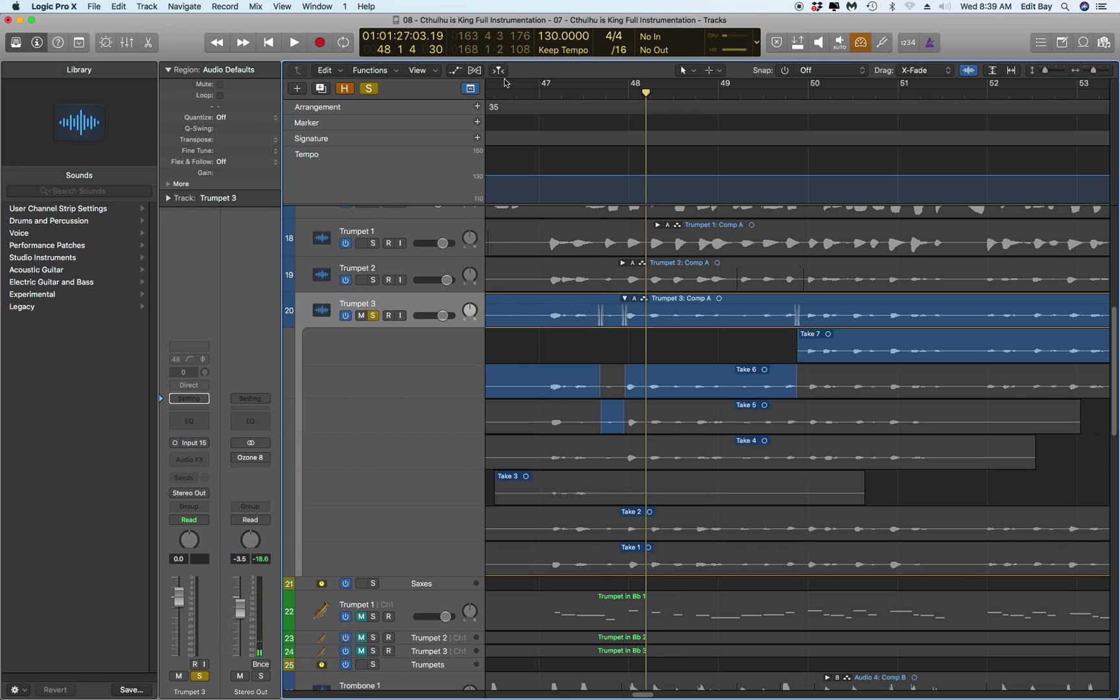
pyautogui.doubleClick(528, 93)
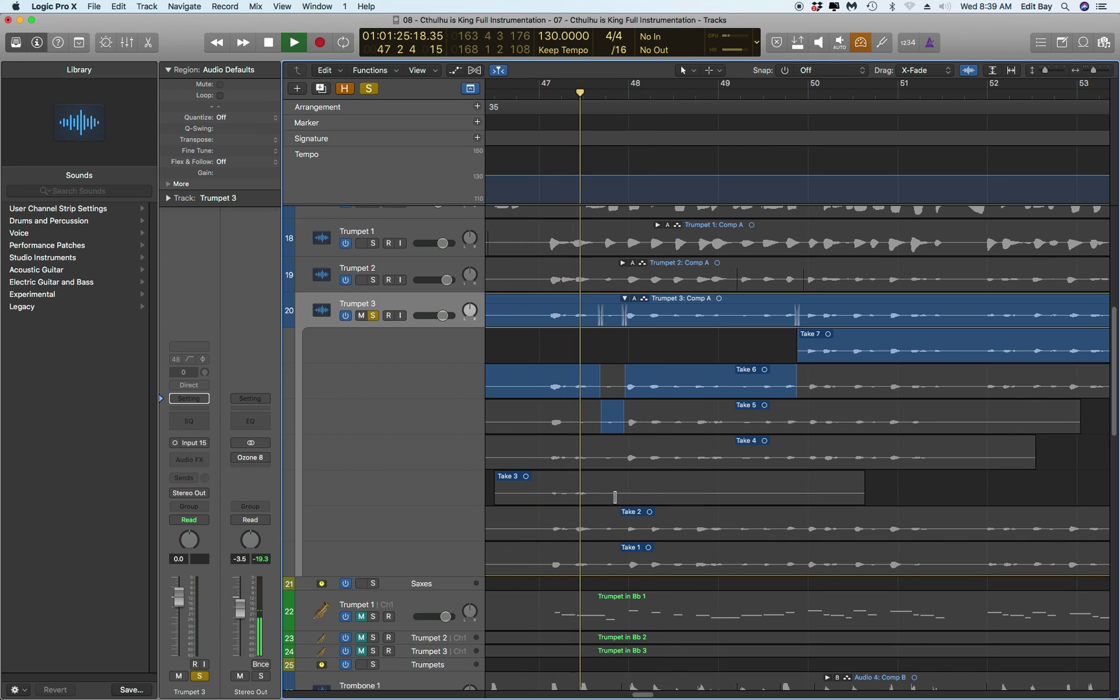
pyautogui.press('space')
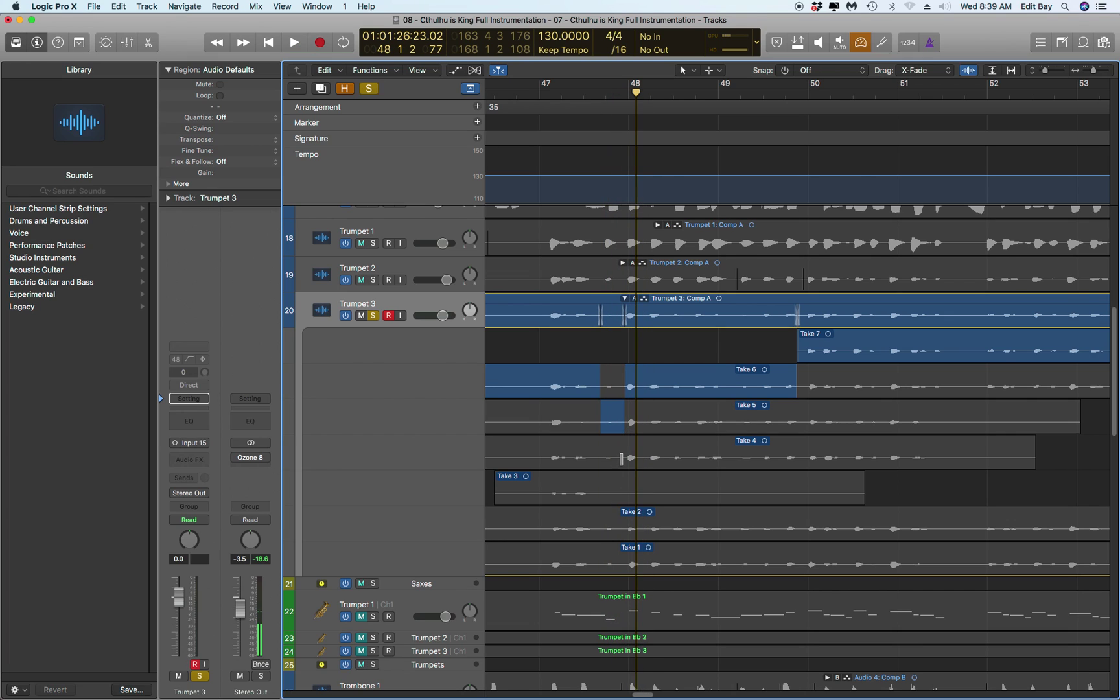
pyautogui.moveTo(621, 458)
pyautogui.mouseDown()
pyautogui.moveTo(595, 463)
pyautogui.moveTo(624, 460)
pyautogui.mouseUp()
pyautogui.click(541, 94)
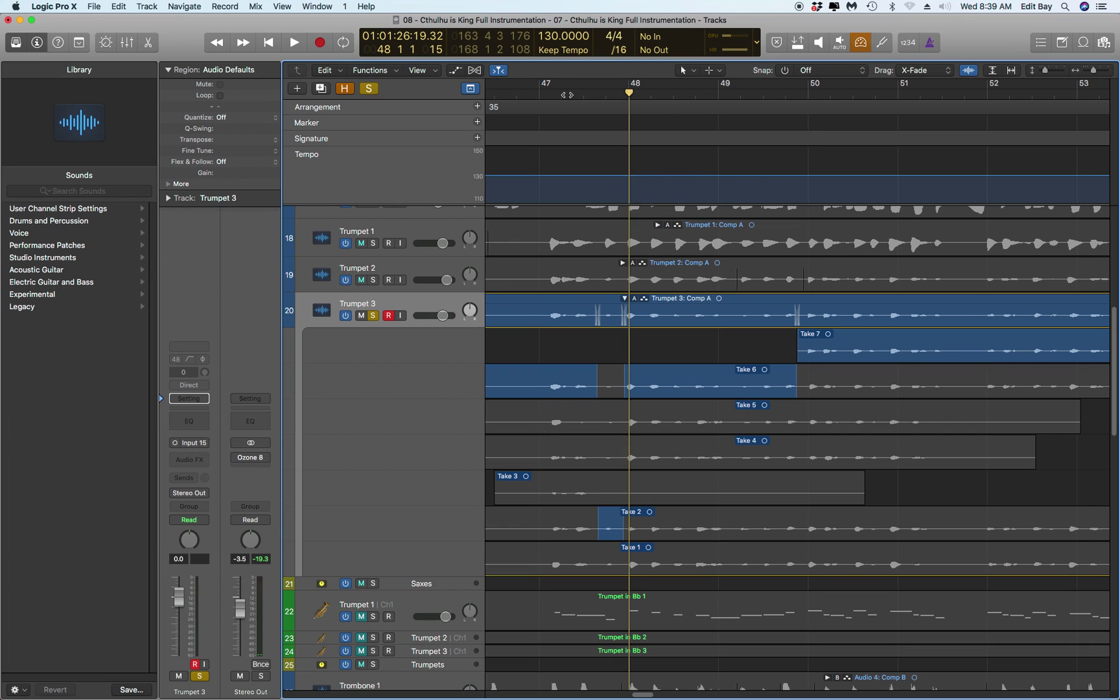
pyautogui.press('space')
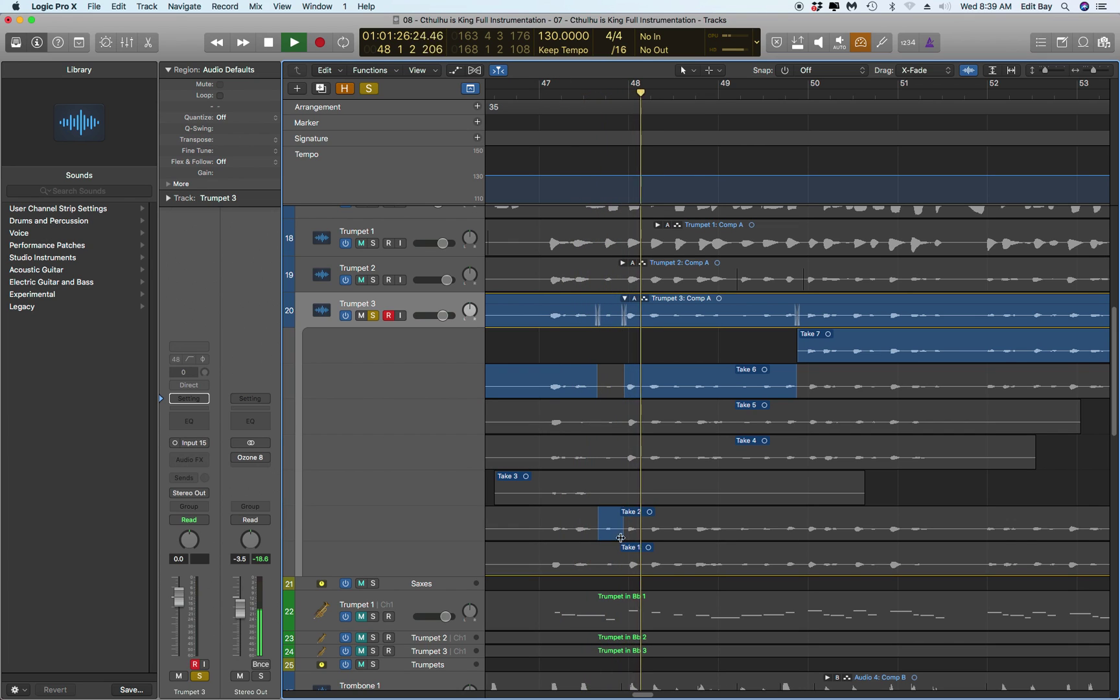
pyautogui.click(556, 96)
pyautogui.press('space')
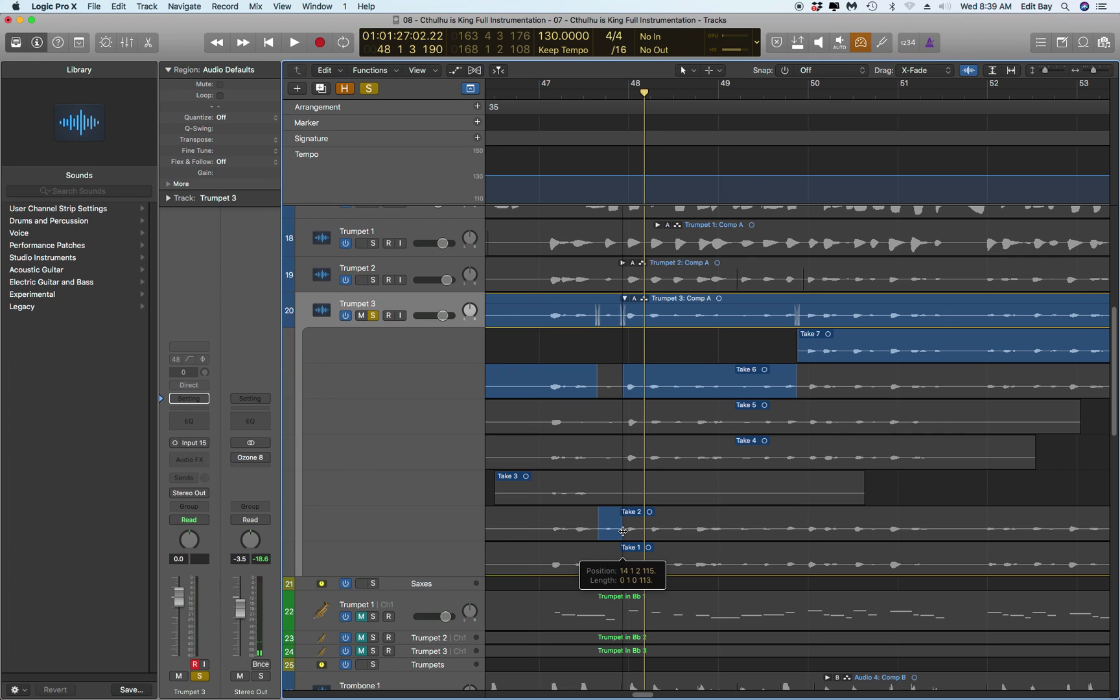
# Save the project and play Trumpet 3 back from bar 47
pyautogui.press('super+s')
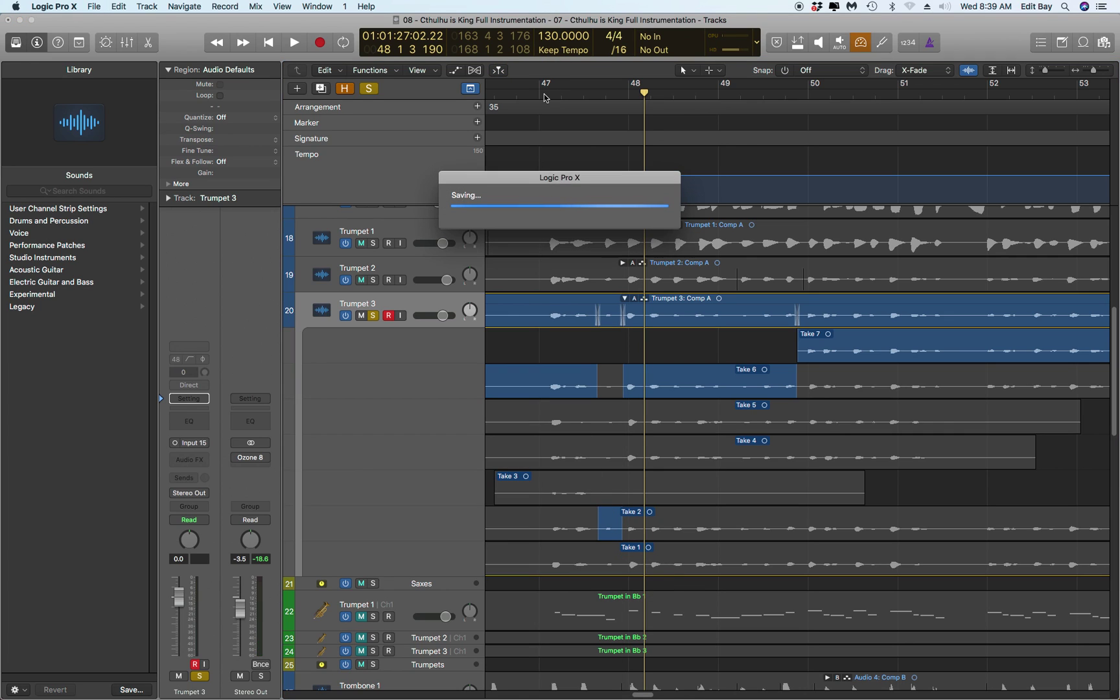
pyautogui.click(543, 94)
pyautogui.press('space')
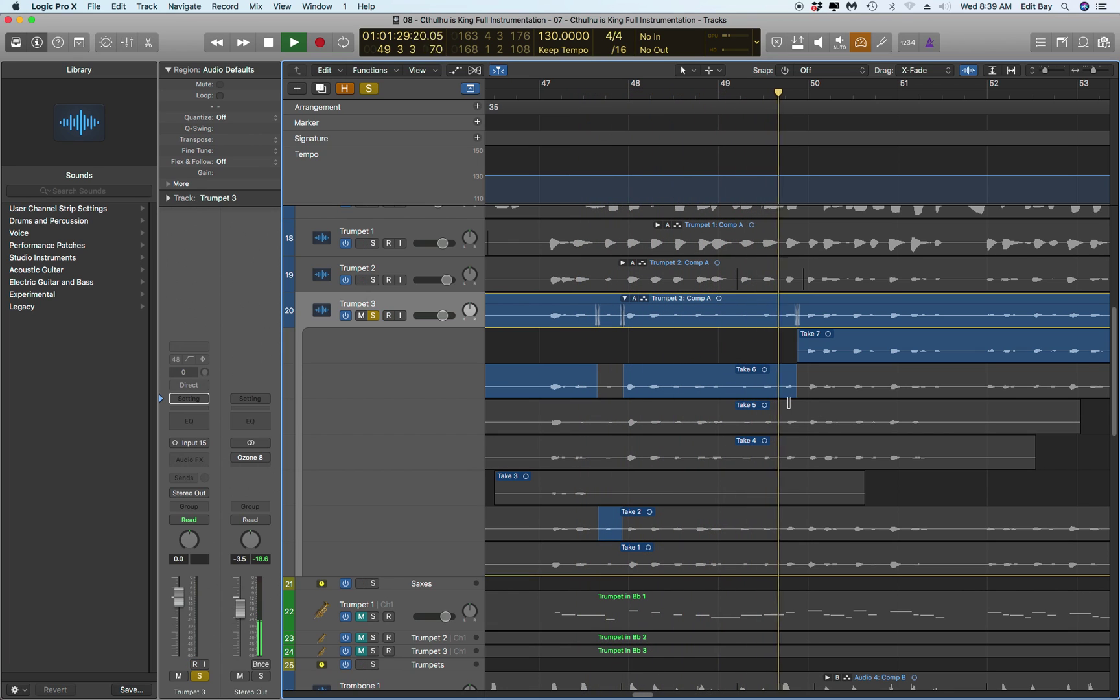
pyautogui.press('space')
# Comp bars 49.3–49.9 from Take 5, then switch that section to Take 4 and replay it
pyautogui.moveTo(805, 415); pyautogui.dragTo(691, 428)
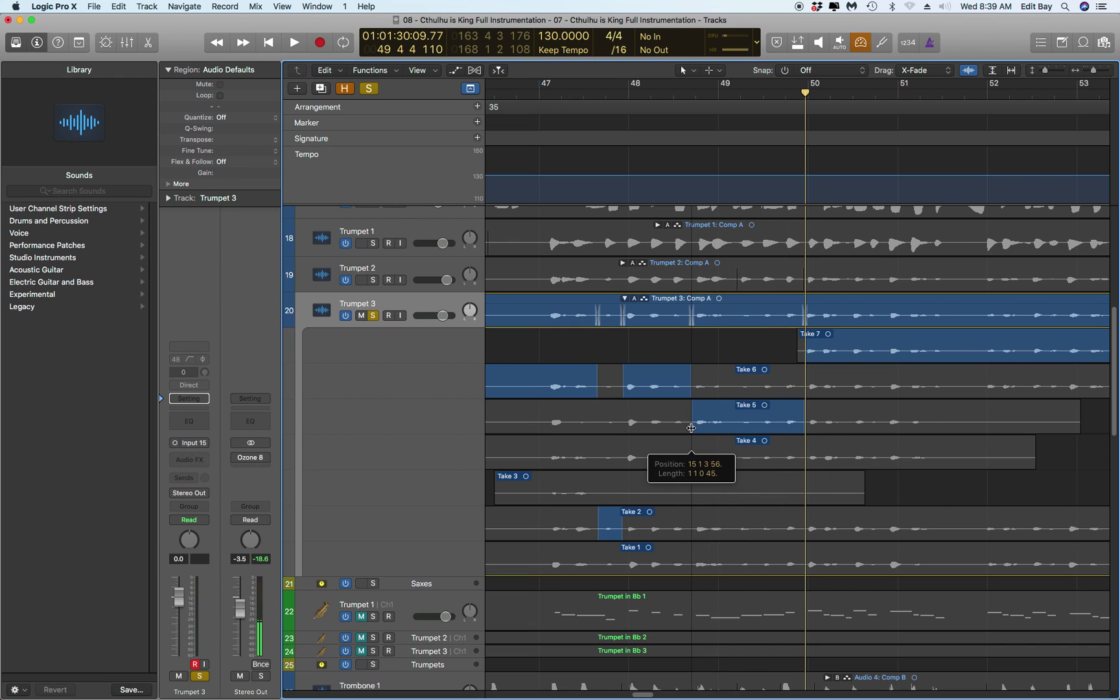
pyautogui.click(595, 89)
pyautogui.press('space')
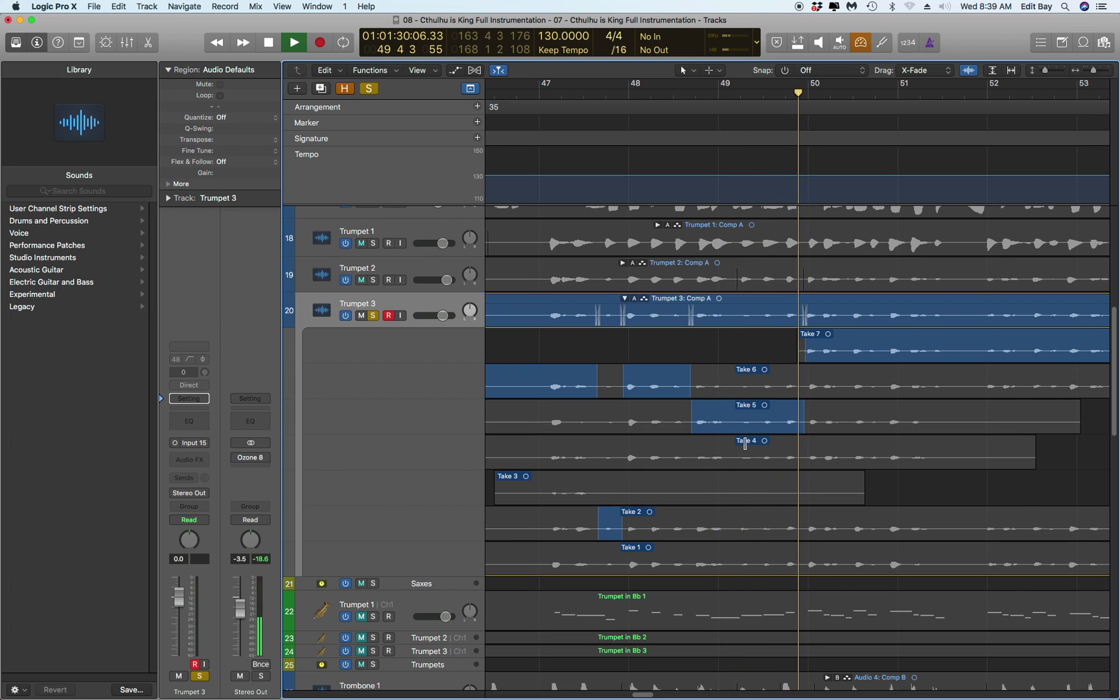
pyautogui.click(768, 461)
pyautogui.press('space')
pyautogui.click(677, 95)
pyautogui.press('space')
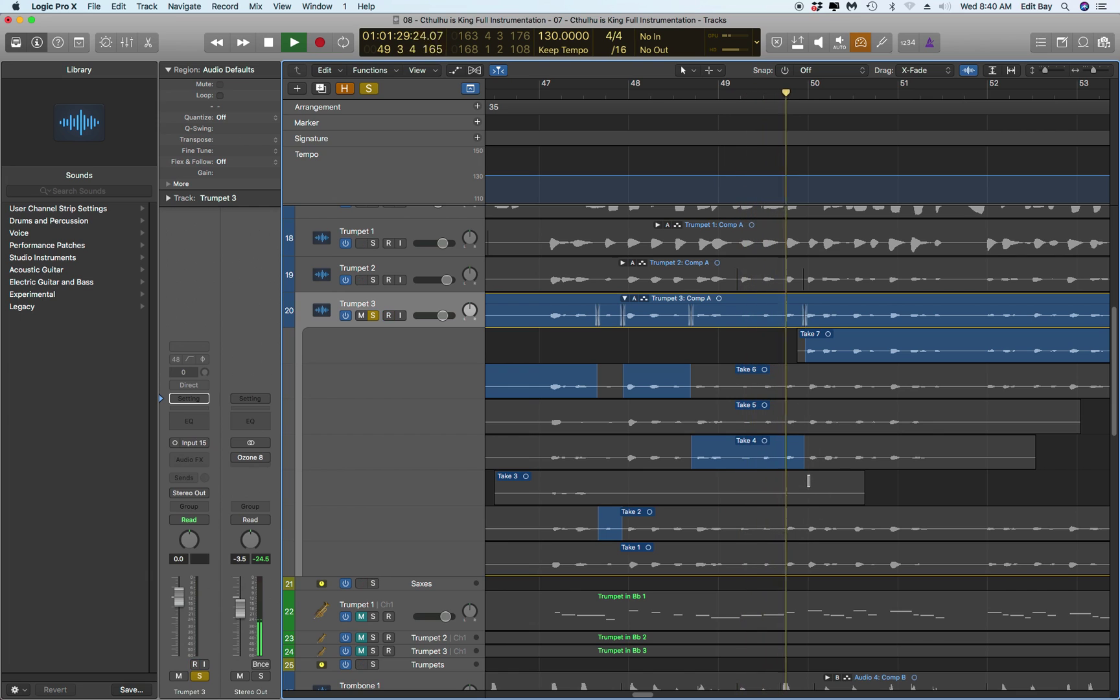
# Comp bars 52 to 53.7 from Take 6 and play it back from bar 51.7
pyautogui.hscroll(5, 817, 388)
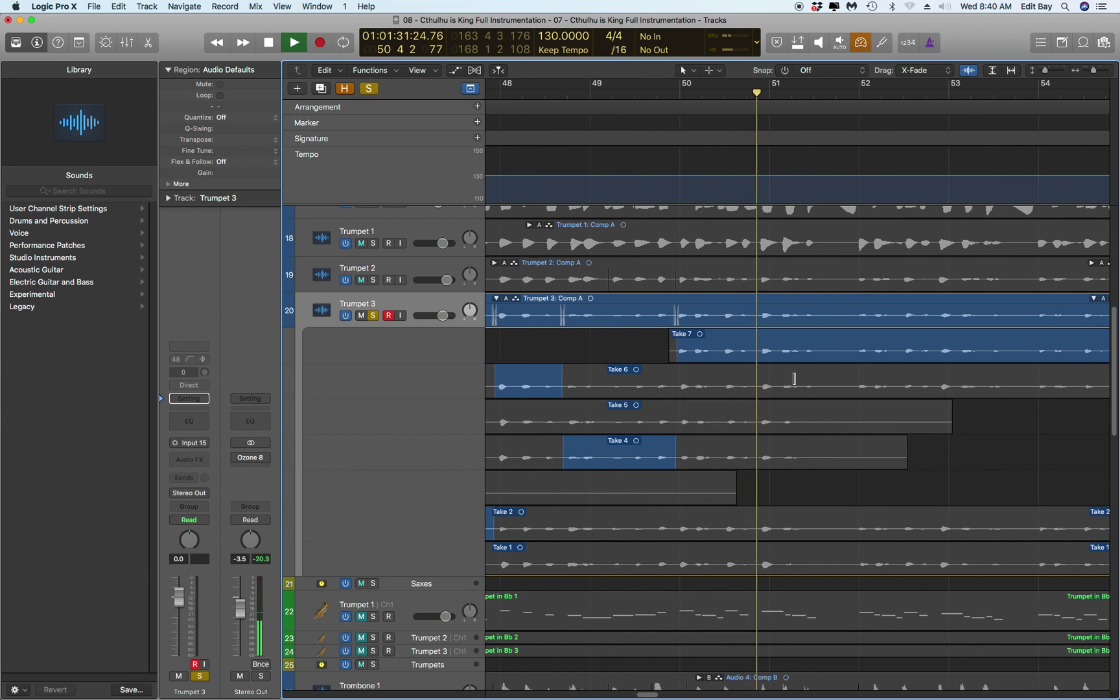
pyautogui.hscroll(2, 794, 378)
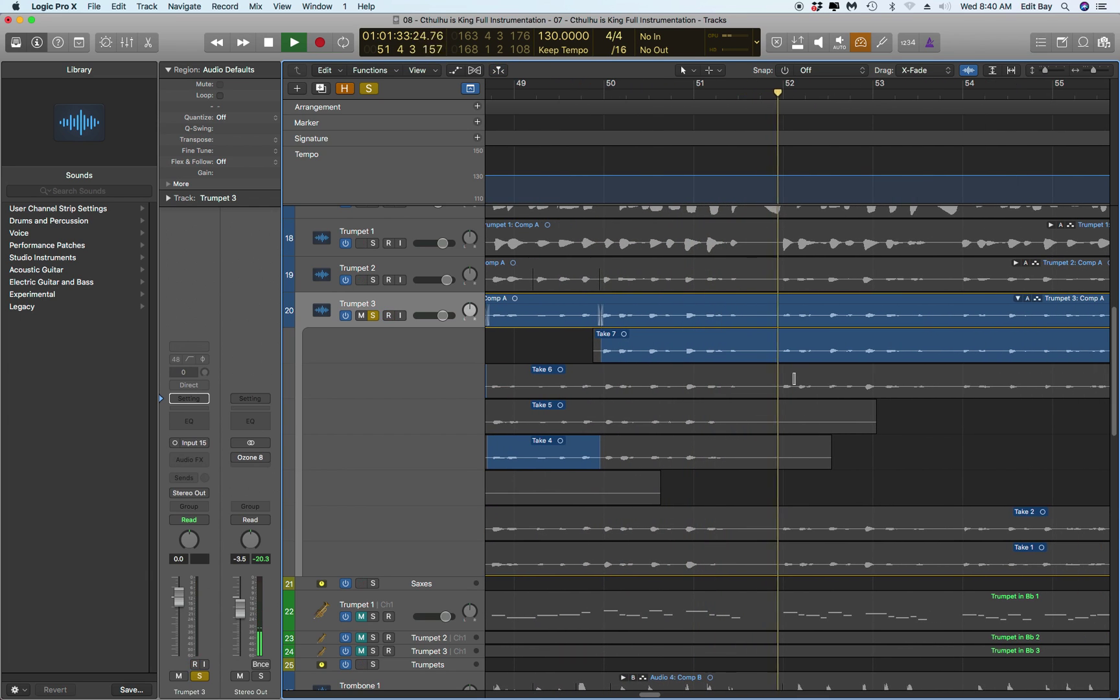
pyautogui.hscroll(2, 794, 379)
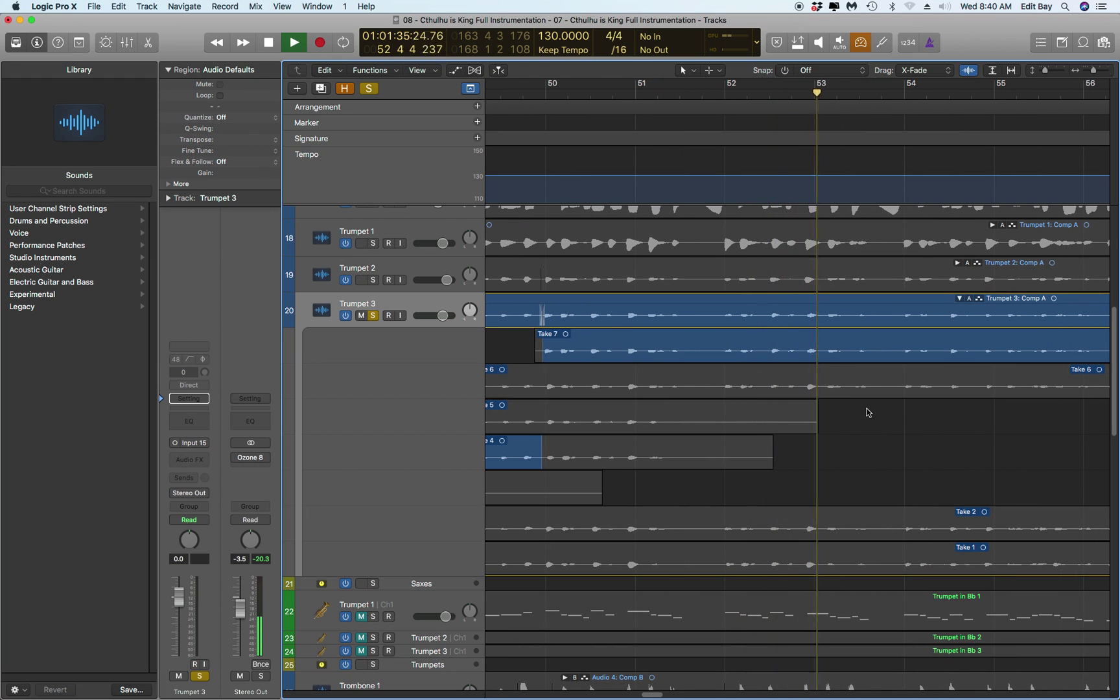
pyautogui.press('space')
pyautogui.moveTo(884, 390); pyautogui.dragTo(721, 391)
pyautogui.click(704, 94)
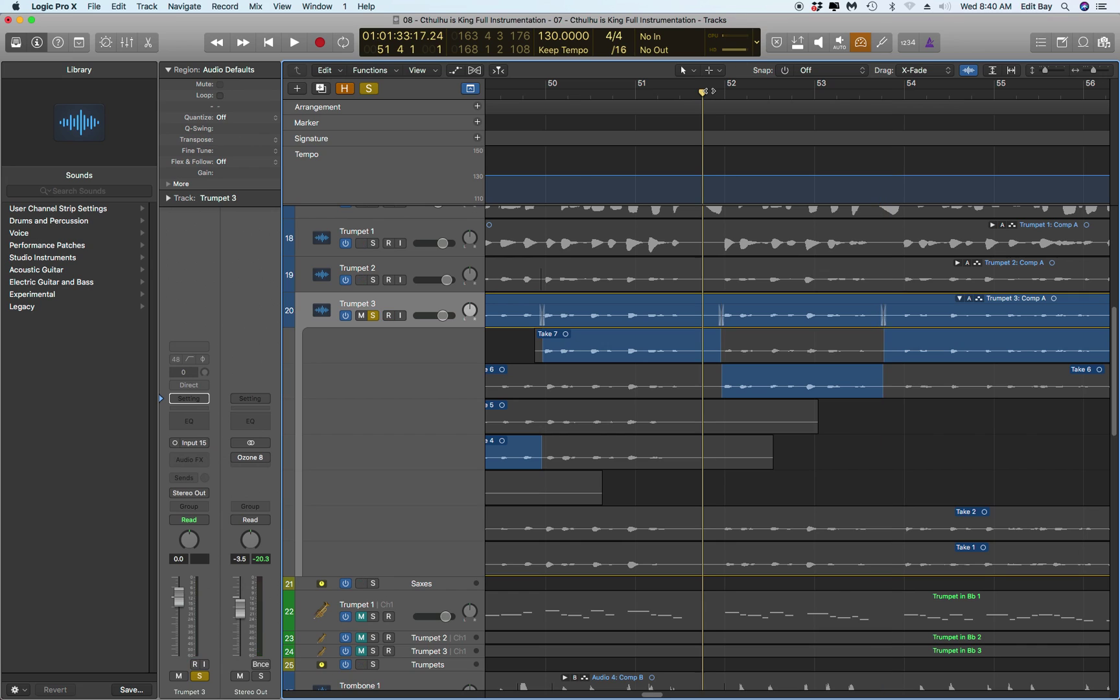
pyautogui.press('space')
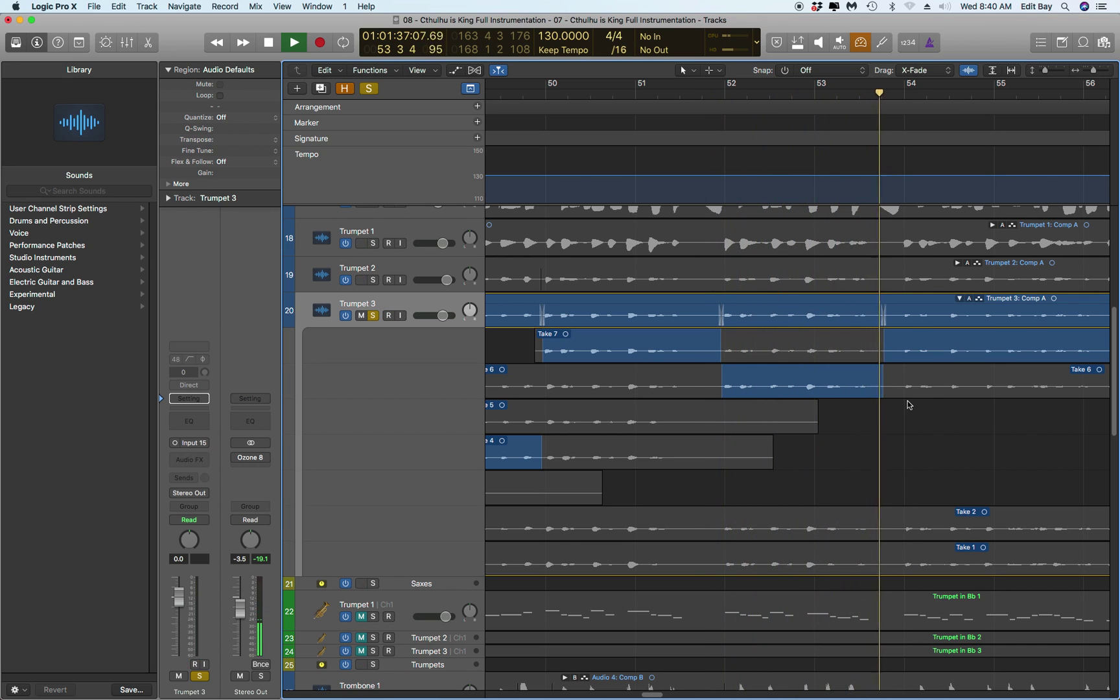
# Comp the phrase at bars 56.7–57.4 from Take 6 and audition the revised comp
pyautogui.hscroll(5, 880, 371)
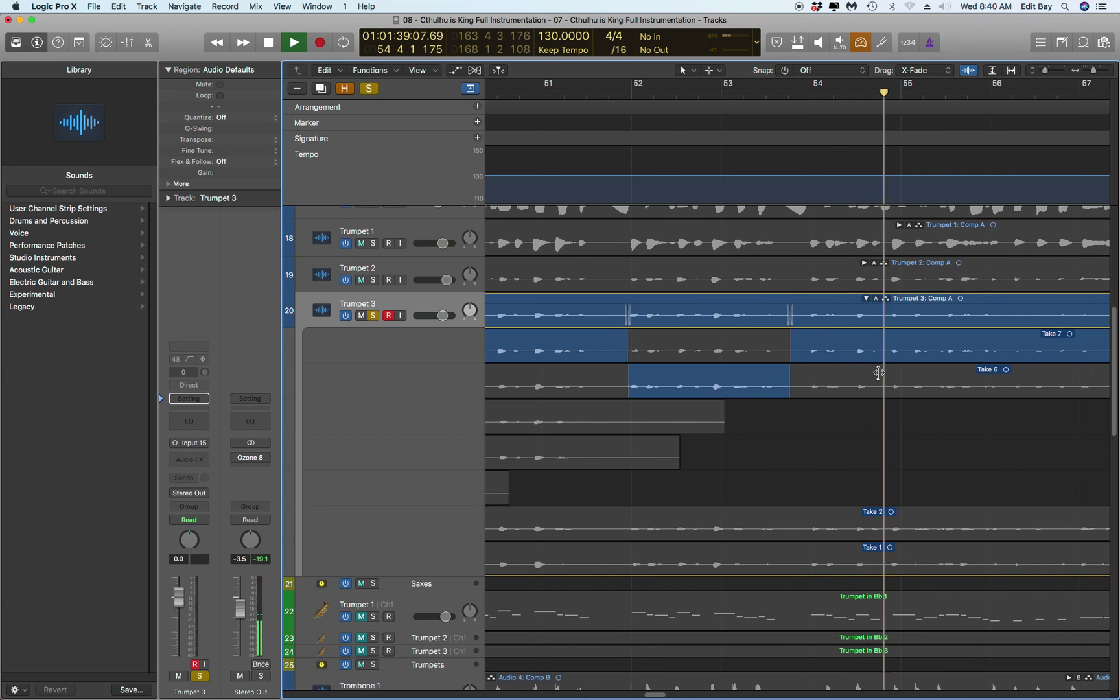
pyautogui.hscroll(3, 879, 372)
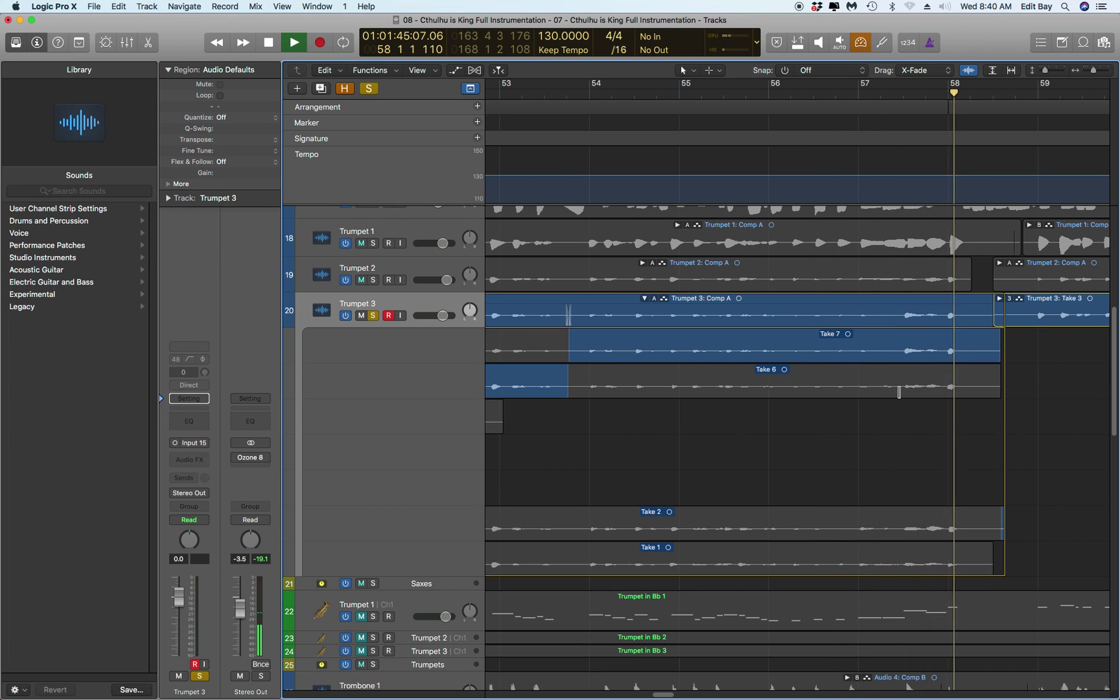
pyautogui.press('space')
pyautogui.moveTo(899, 389); pyautogui.dragTo(832, 387)
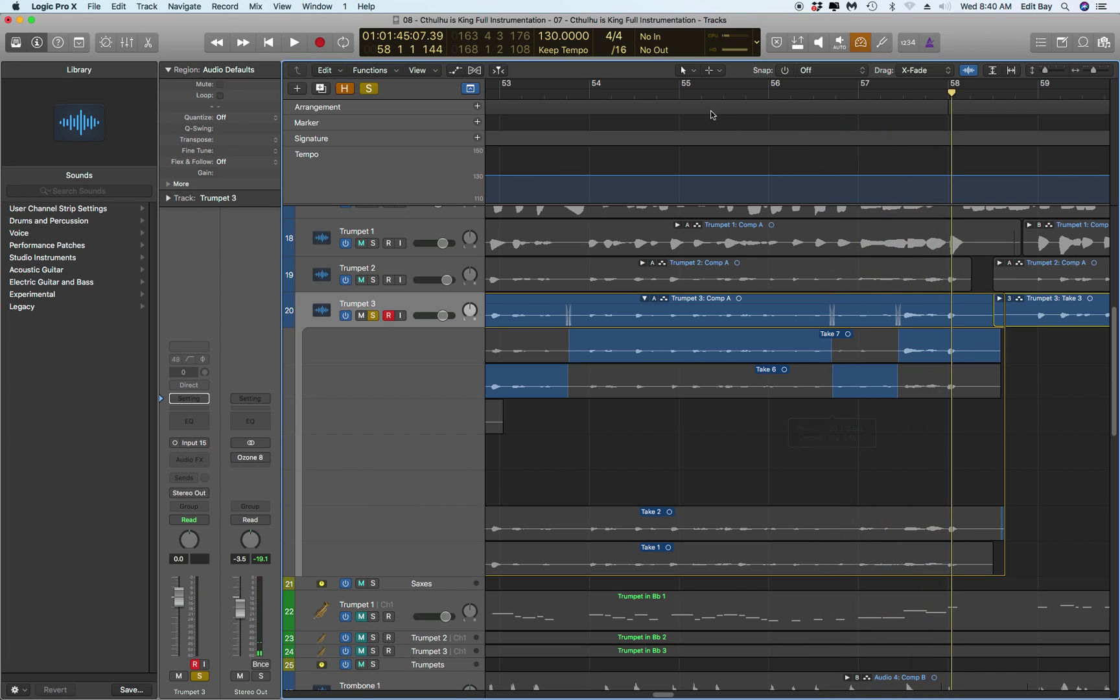
pyautogui.press('space')
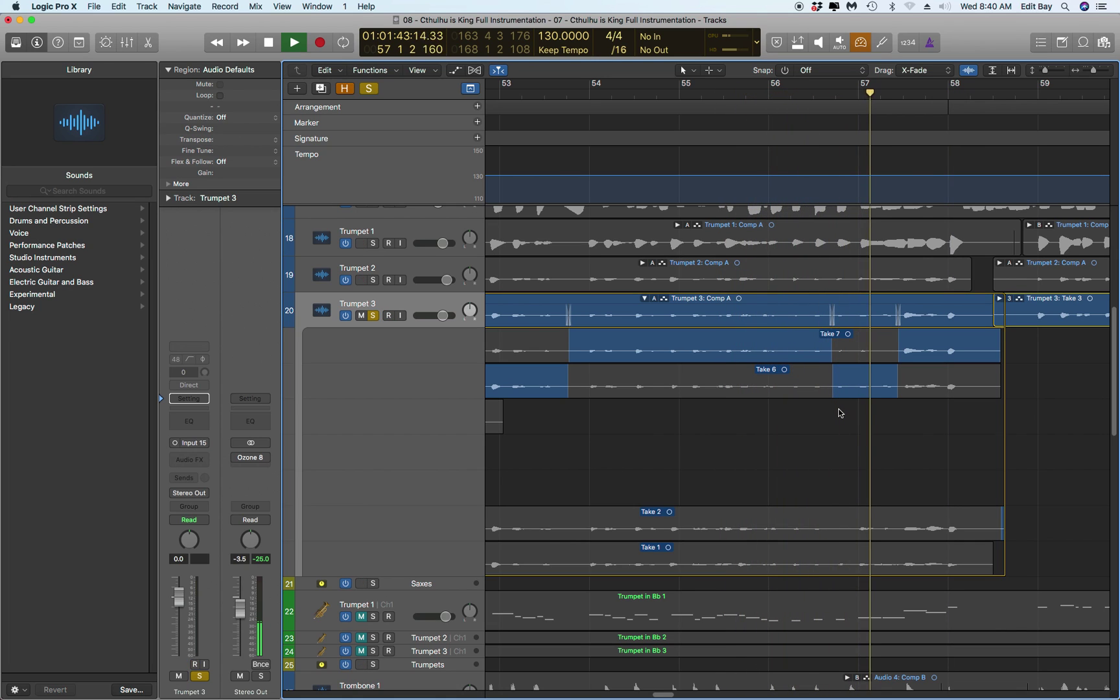
pyautogui.hotkey('ctrl', 'r')
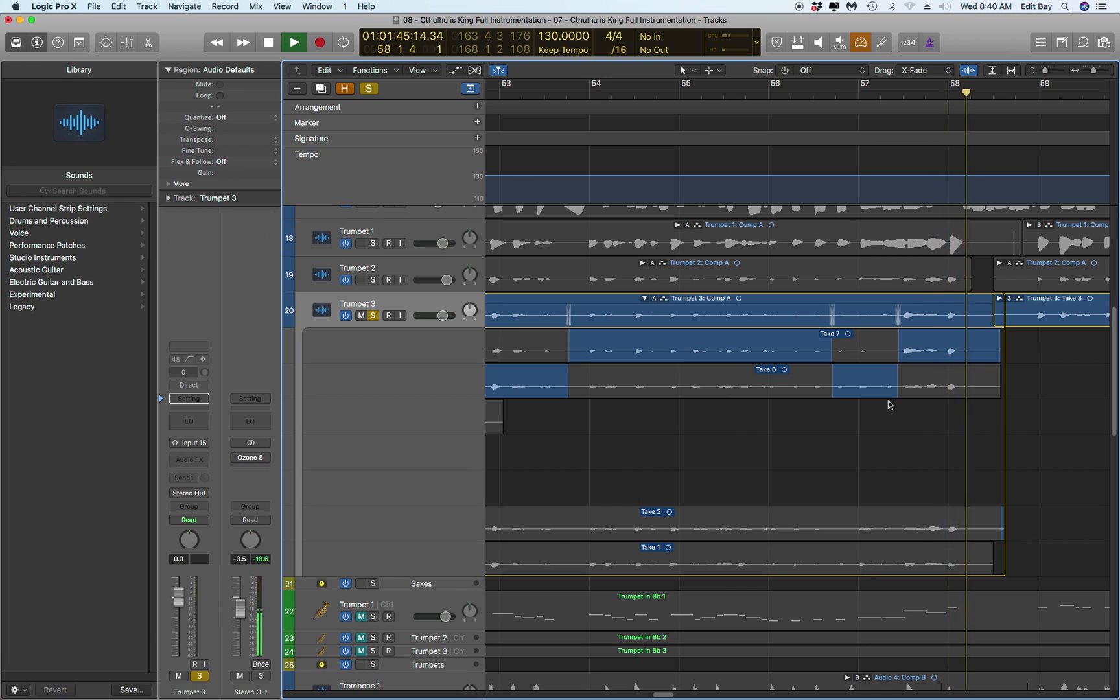
# Collapse the Trumpet 3 take folder down to its single Comp A region
pyautogui.click(645, 299)
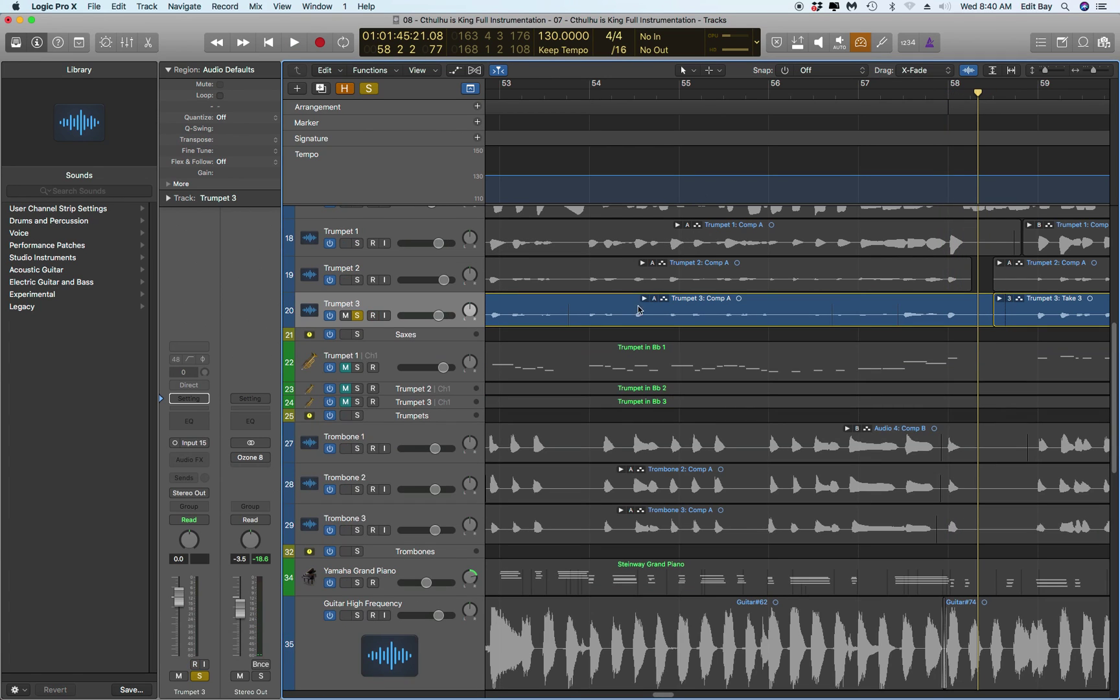